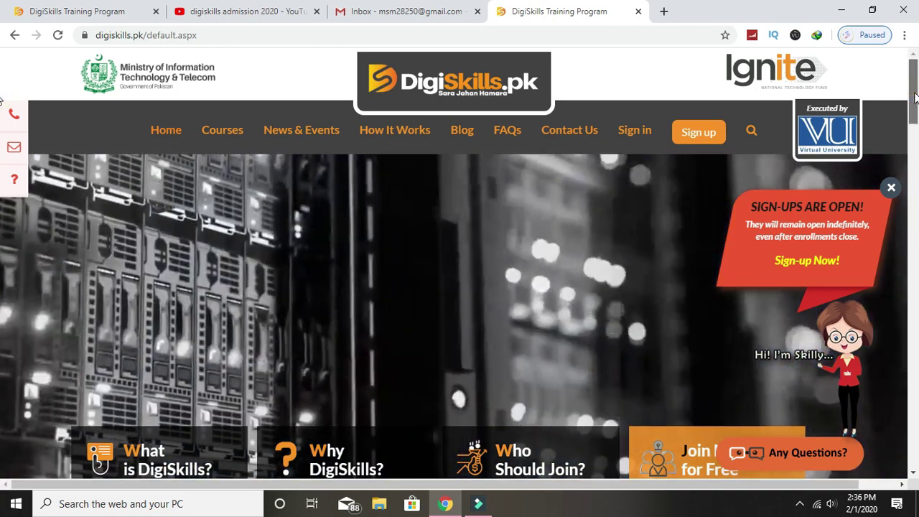
- Open the trainee sign-up form and enter the first and last name
drag(914, 97, 886, 87)
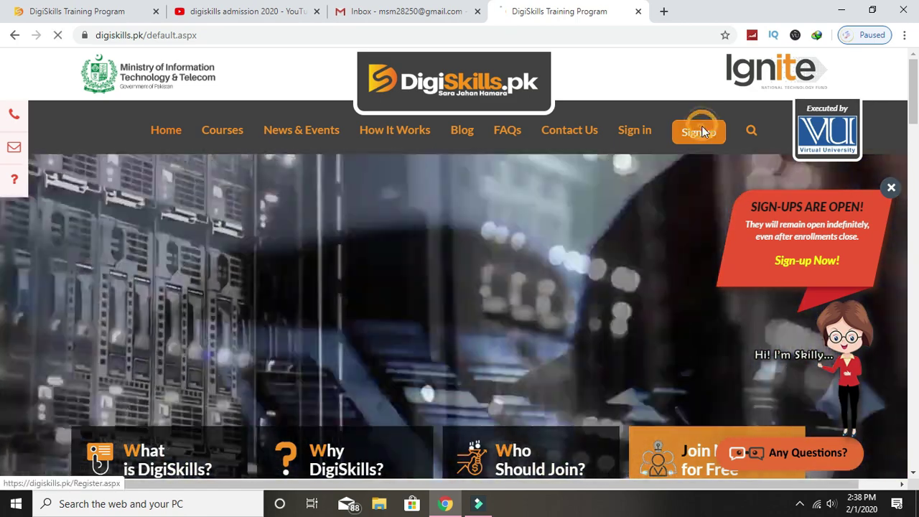
click(702, 133)
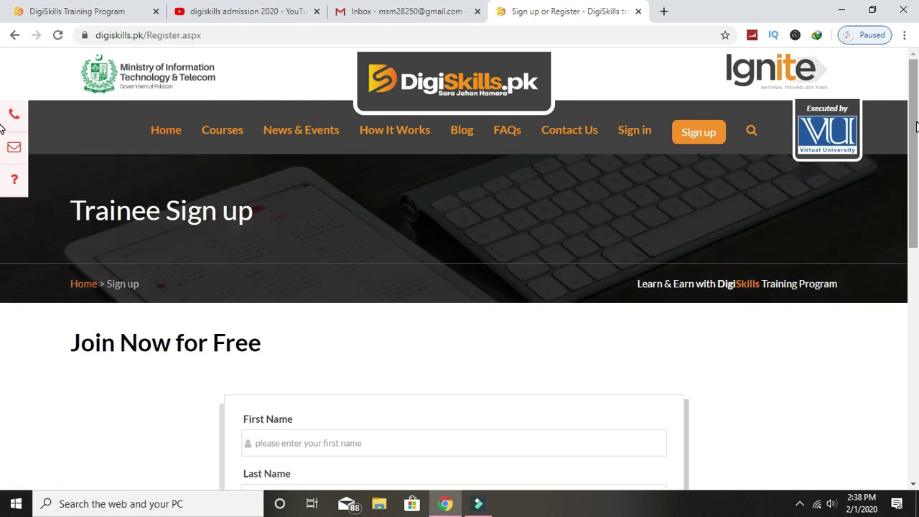
drag(915, 124, 915, 183)
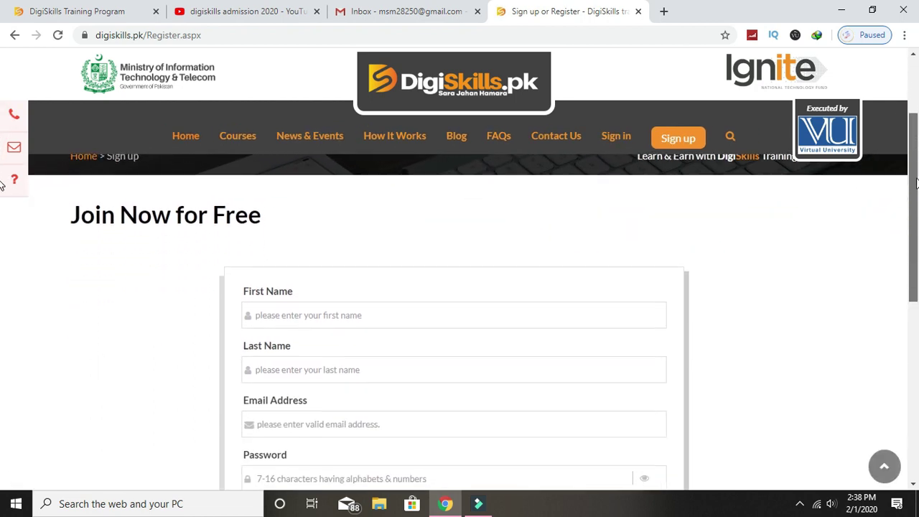
click(348, 316)
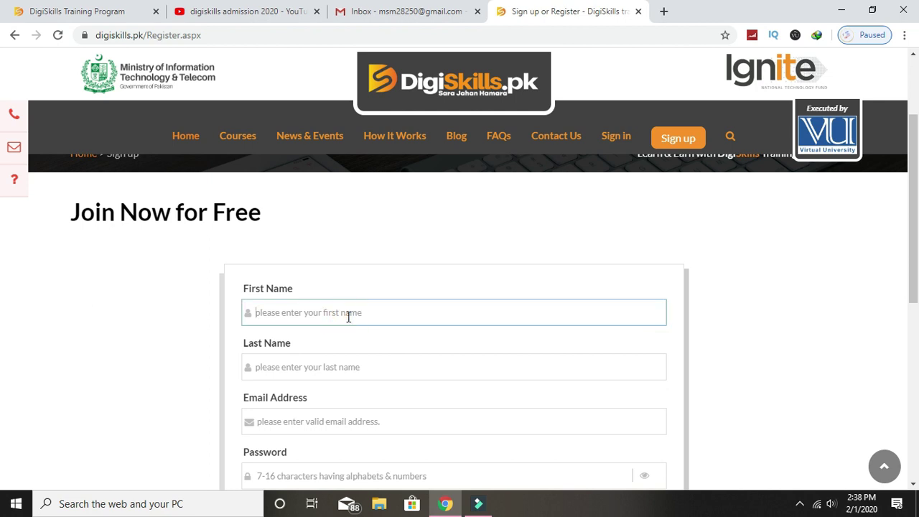
click(312, 366)
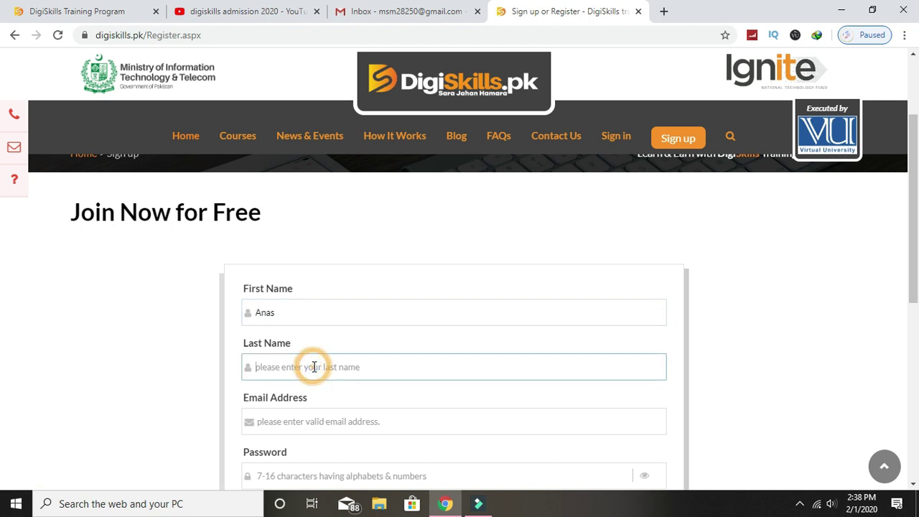
- Fill in the e-mail address from the browser suggestion and type a new password
click(317, 426)
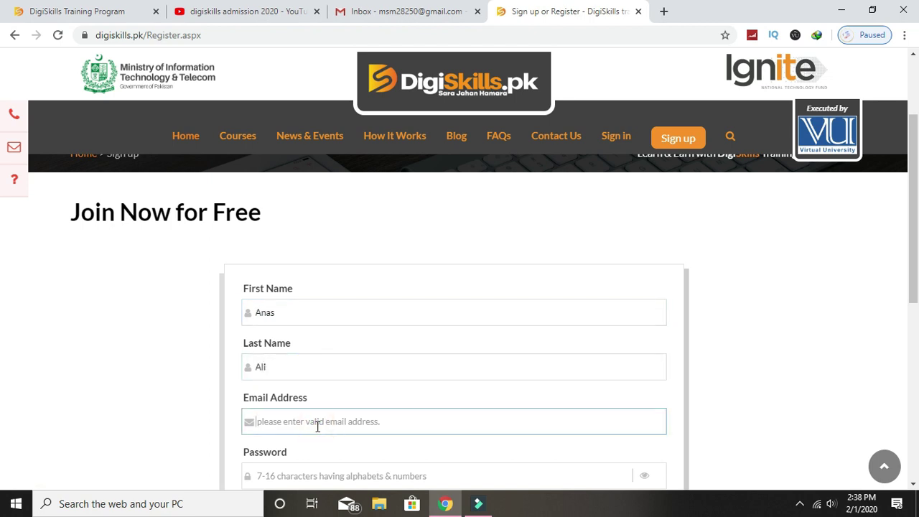
key(Return)
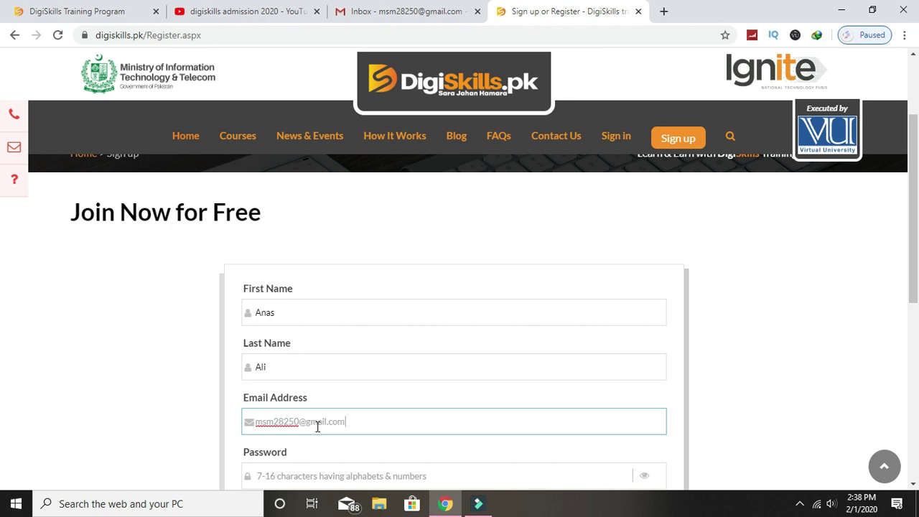
click(332, 477)
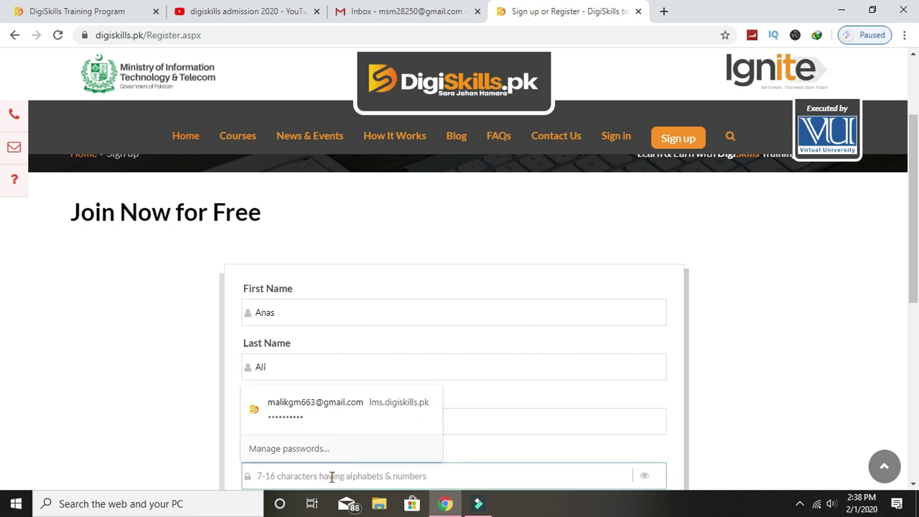
click(332, 478)
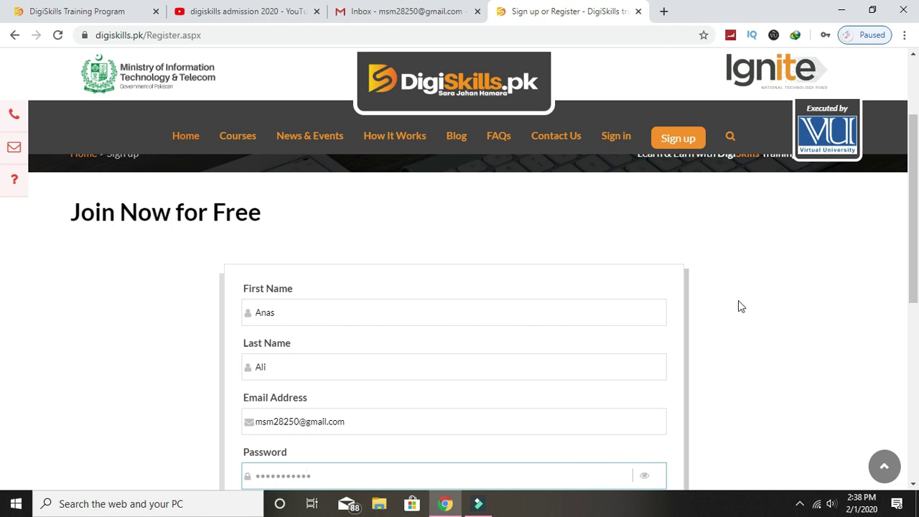
drag(914, 214, 917, 281)
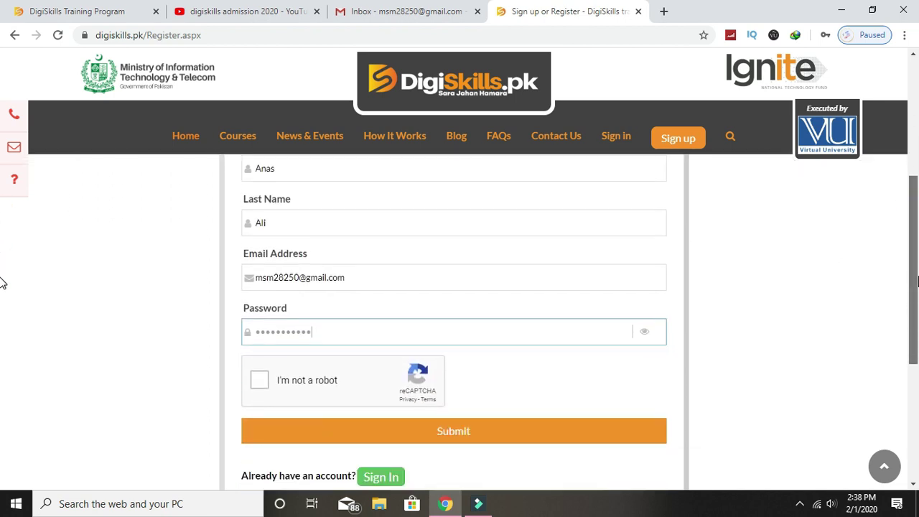
- Pass the 'I'm not a robot' check by selecting all palm-tree images and verifying
click(263, 384)
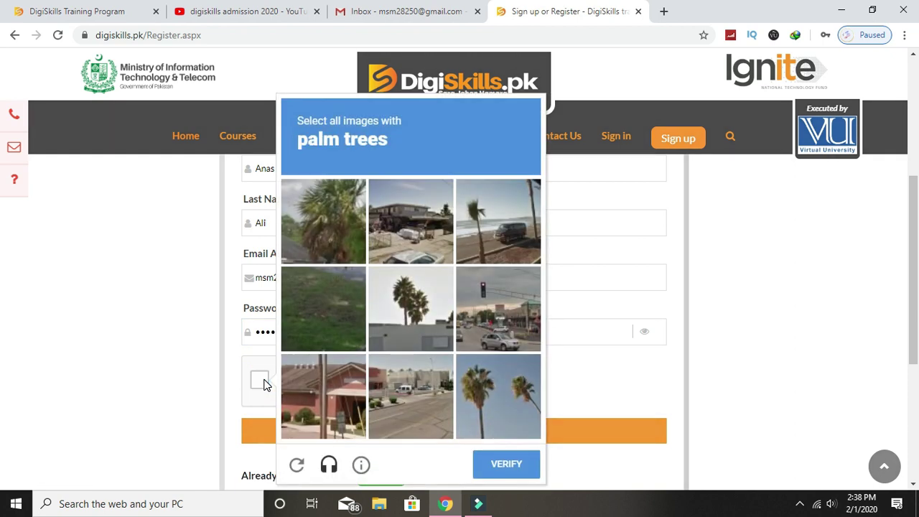
click(305, 246)
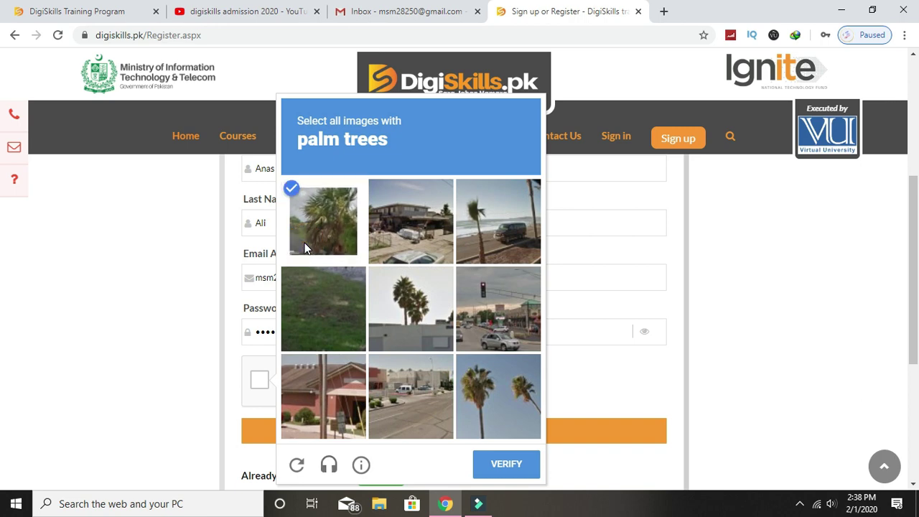
click(501, 409)
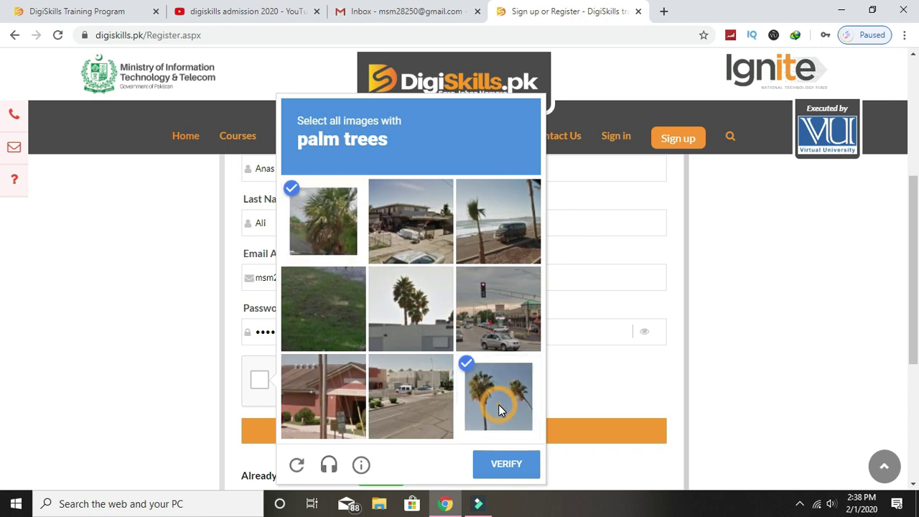
click(509, 462)
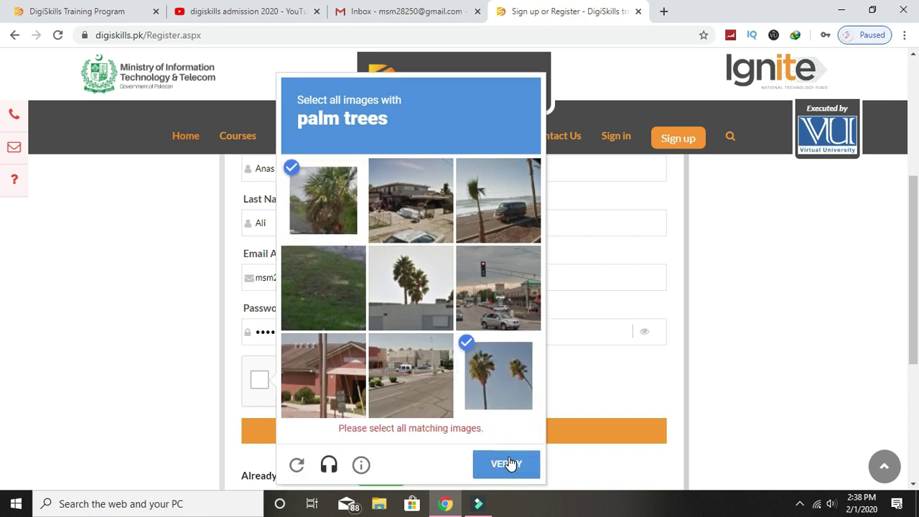
click(308, 297)
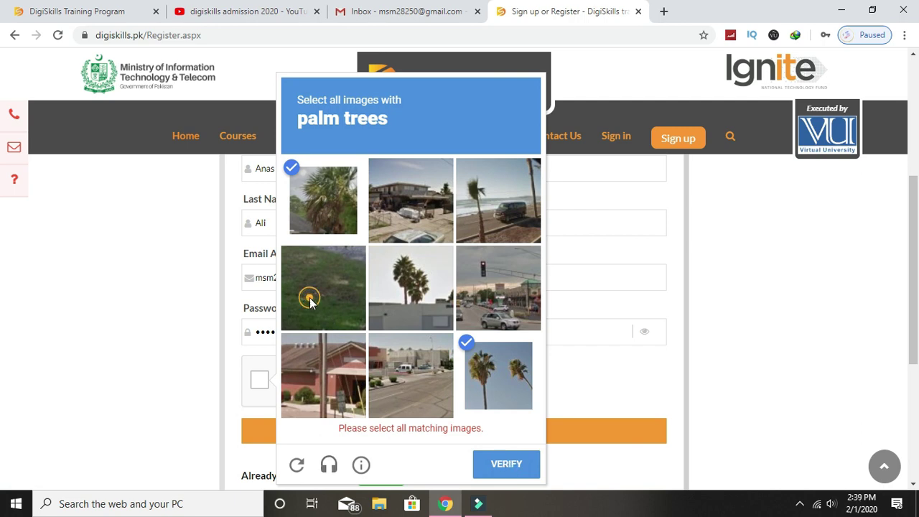
click(488, 210)
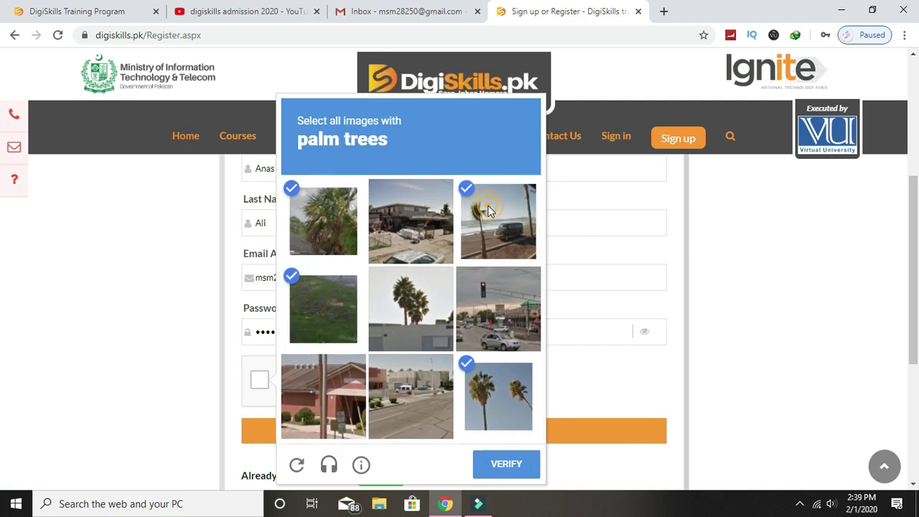
click(412, 299)
click(317, 303)
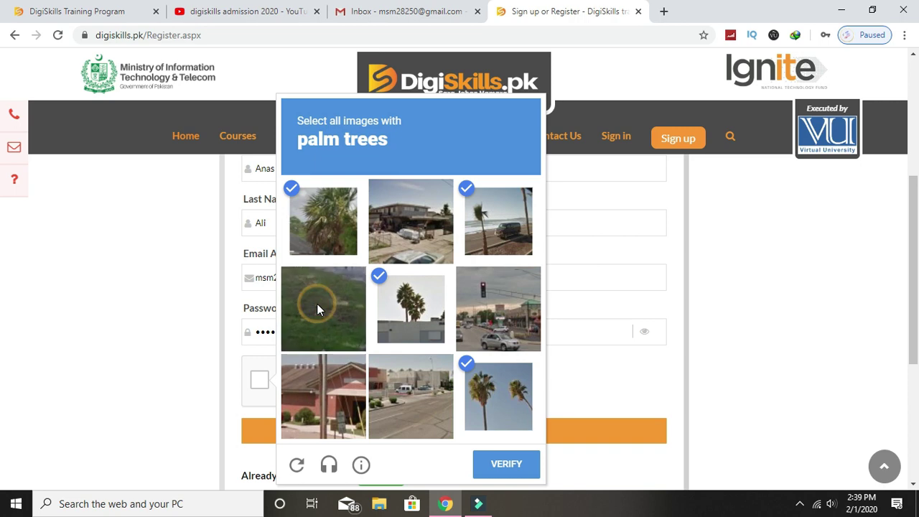
click(499, 465)
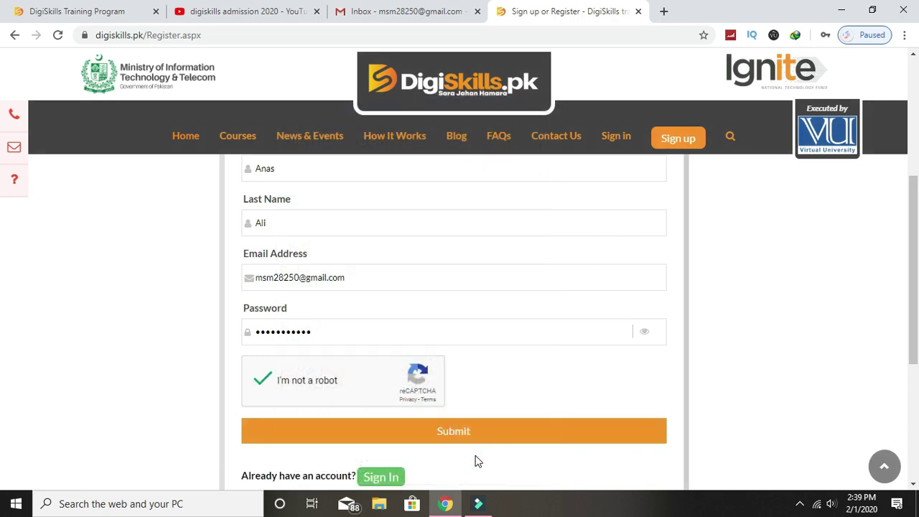
- Submit the registration form, then switch to the Gmail inbox
click(447, 430)
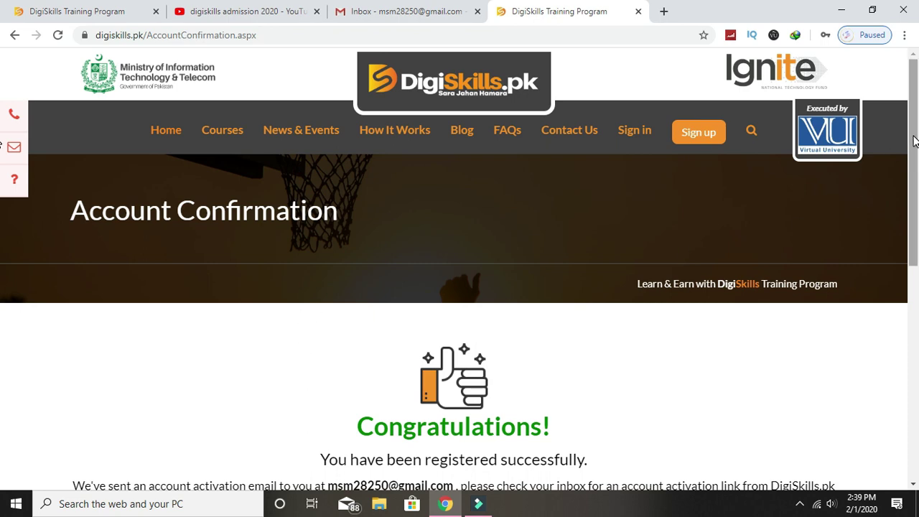
drag(915, 140, 917, 188)
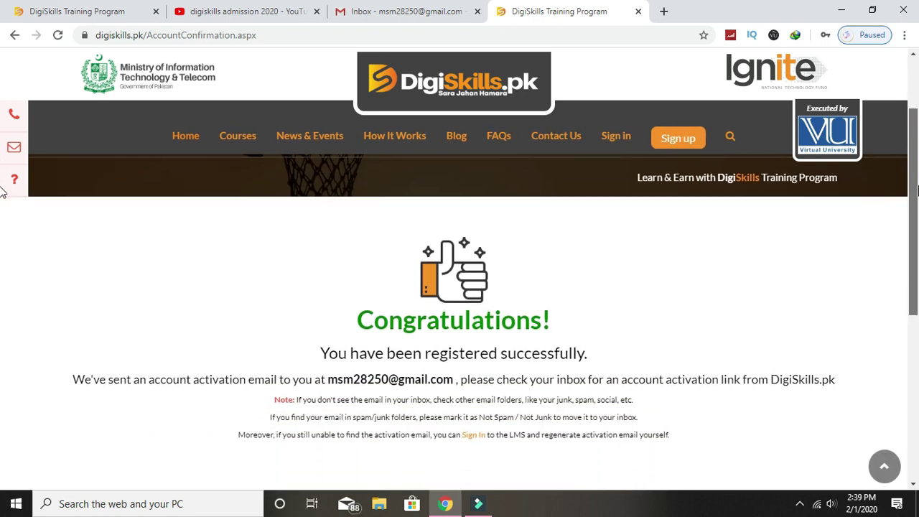
scroll(2, 191, down, 2)
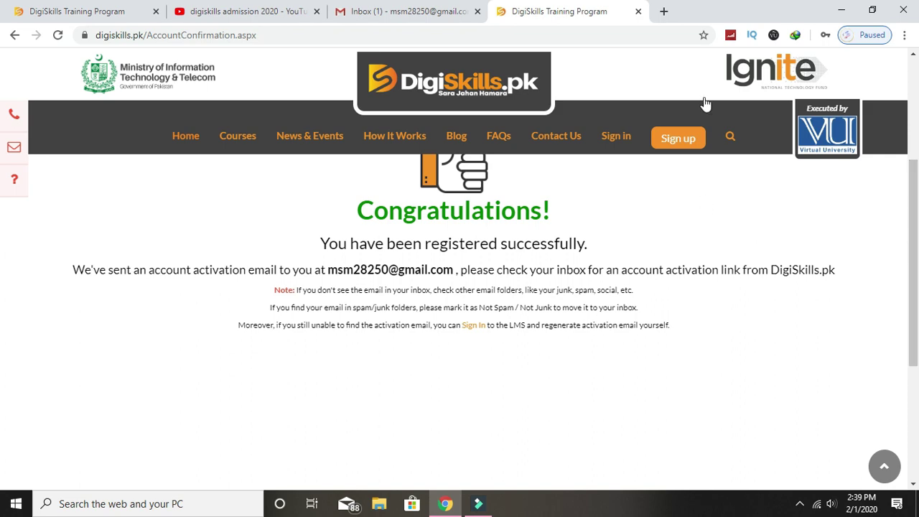
click(438, 14)
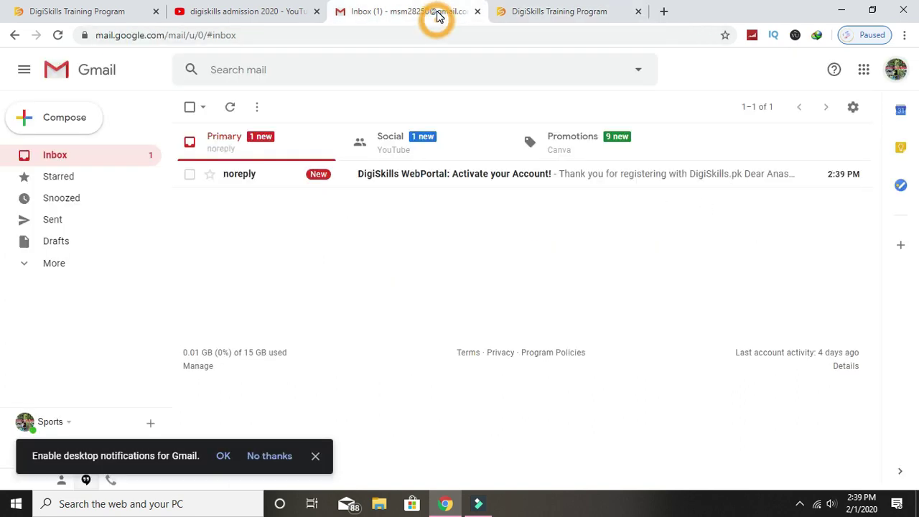
- Open the 'DigiSkills WebPortal: Activate your Account!' email and follow its verification link
click(447, 176)
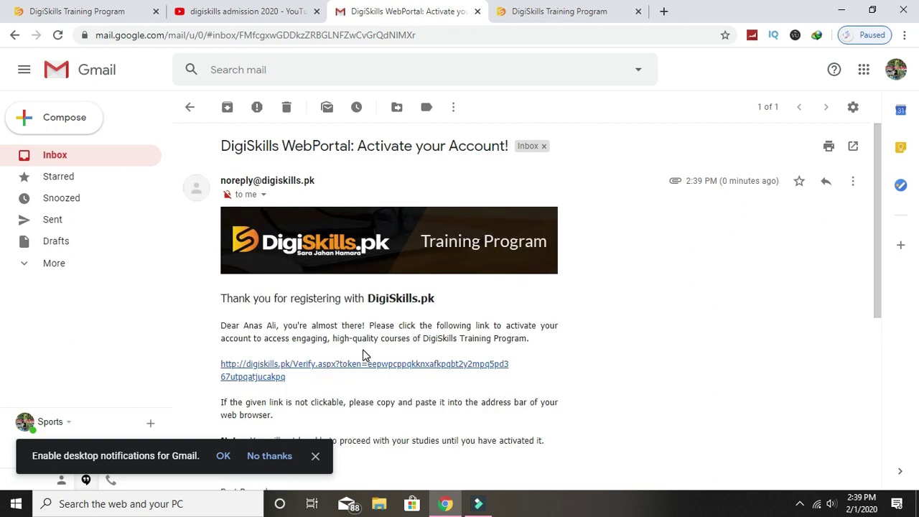
click(358, 366)
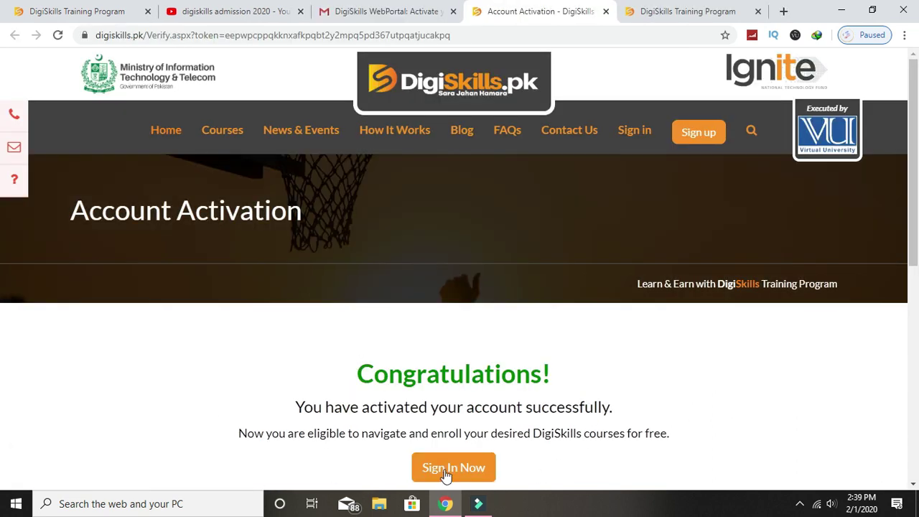
- On the LMS sign-in page, replace the username with the full Gmail address
click(446, 472)
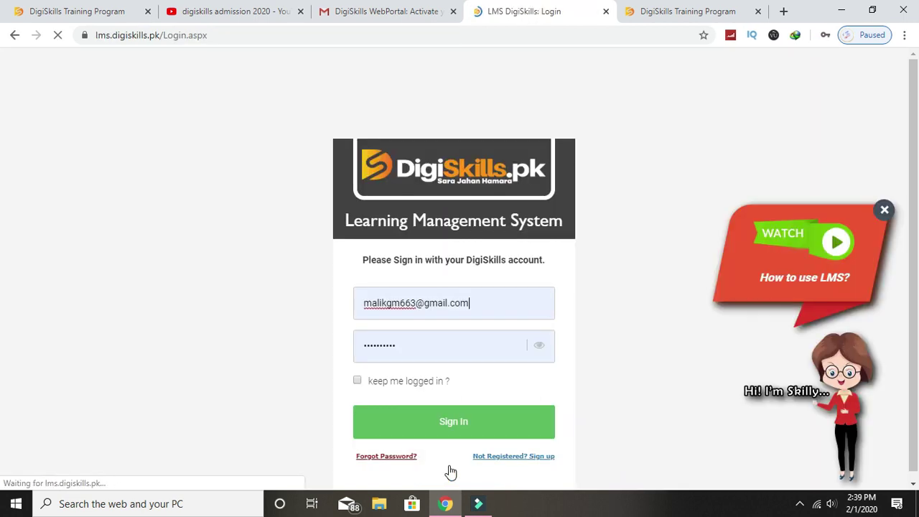
click(491, 308)
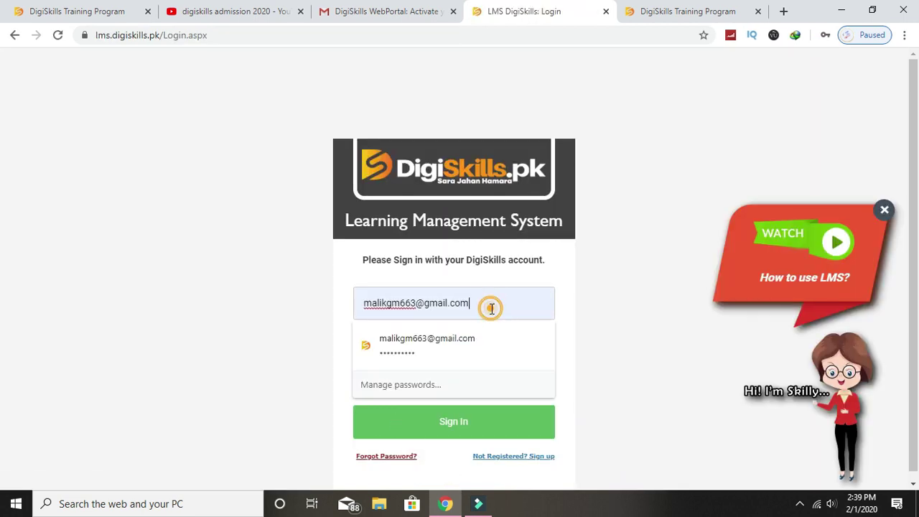
drag(491, 308, 259, 324)
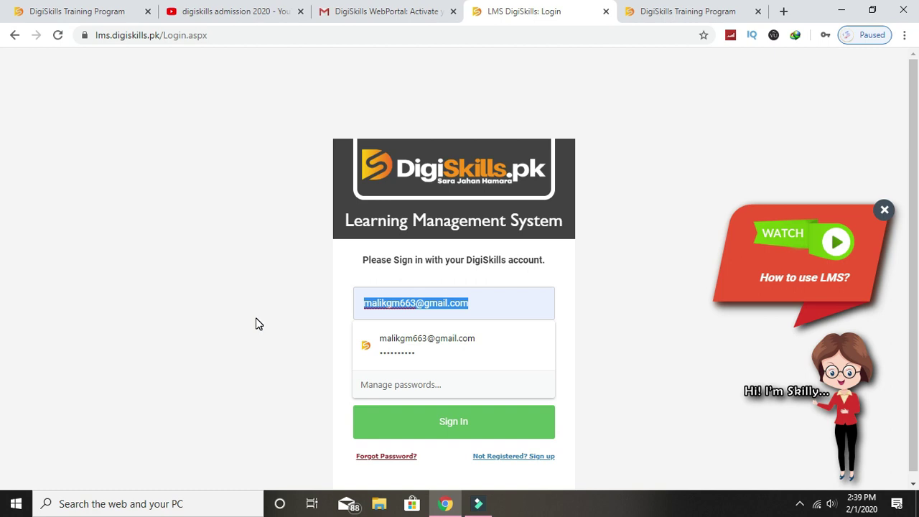
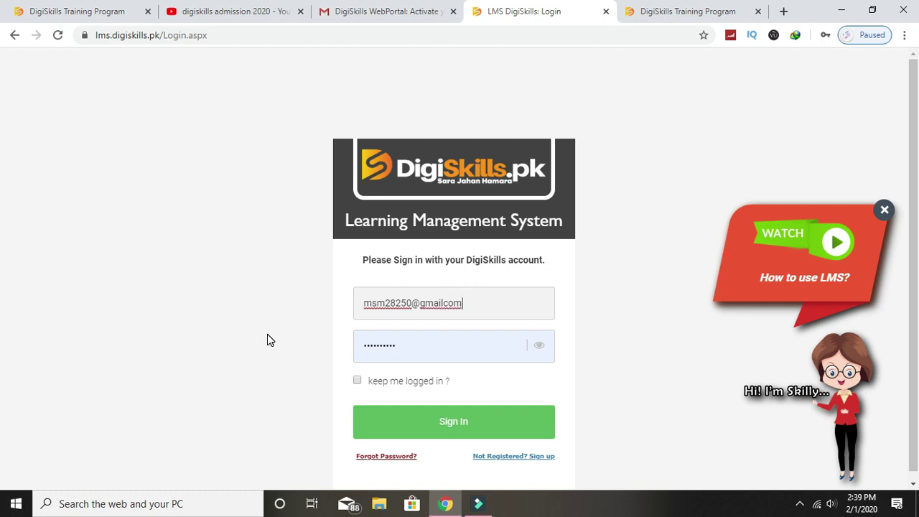
key(Left)
key(Left)
key(Left)
text(.)
- Retype the account password and sign in to the LMS
click(394, 349)
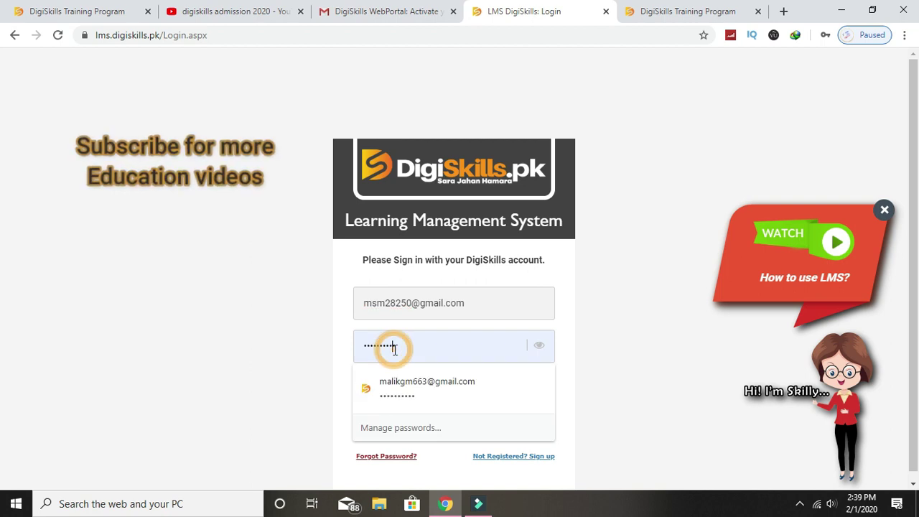
drag(400, 349, 332, 355)
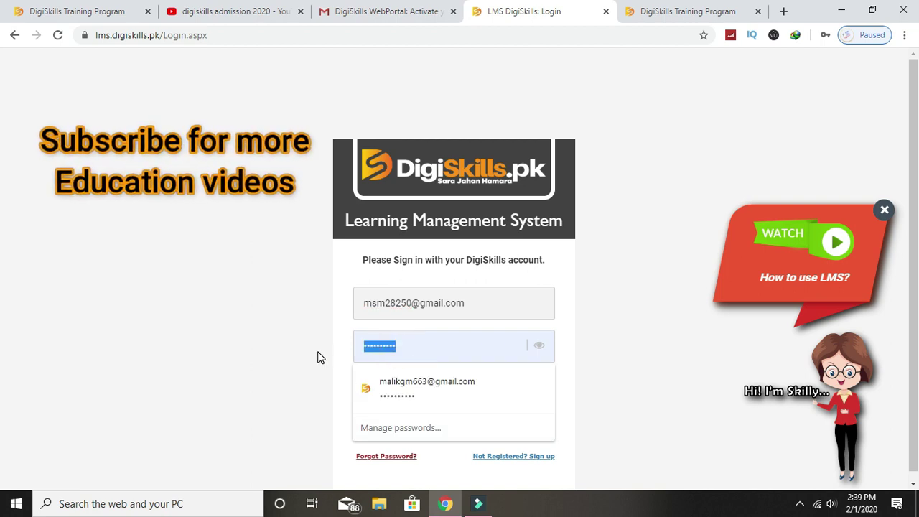
text(••••••)
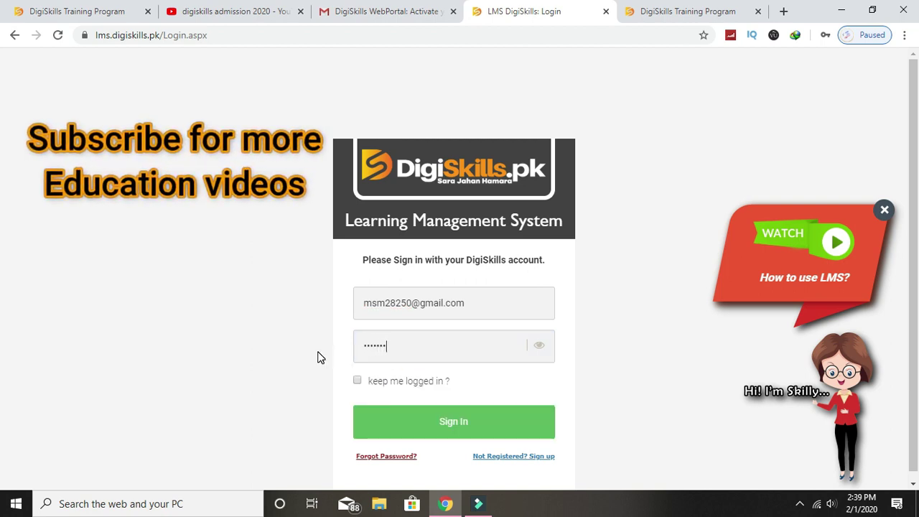
text(••)
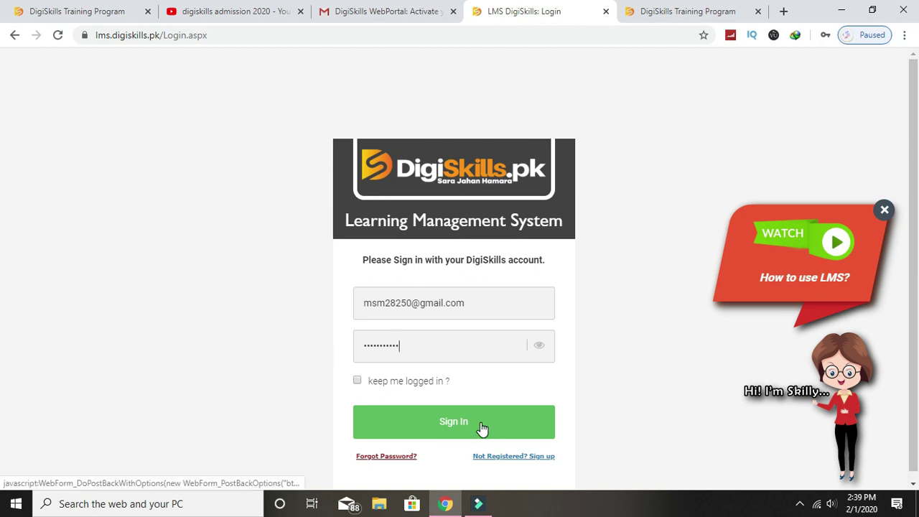
click(480, 425)
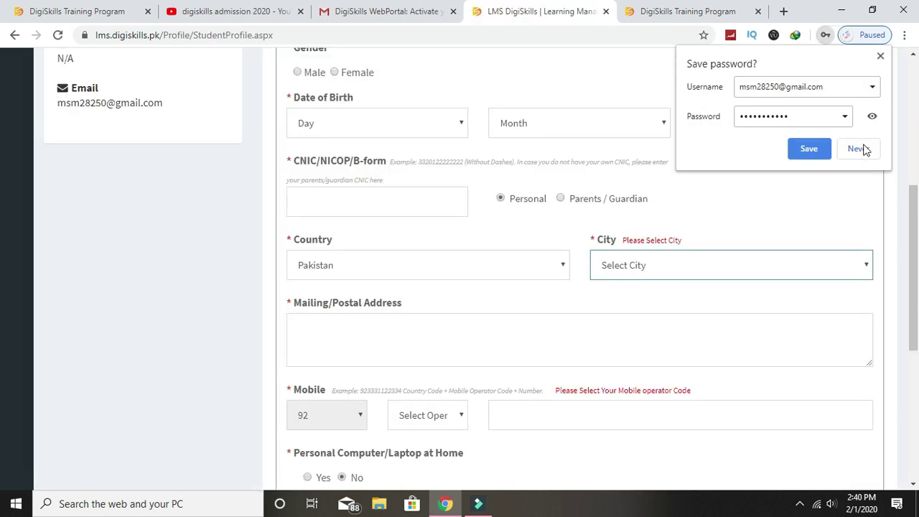
click(857, 148)
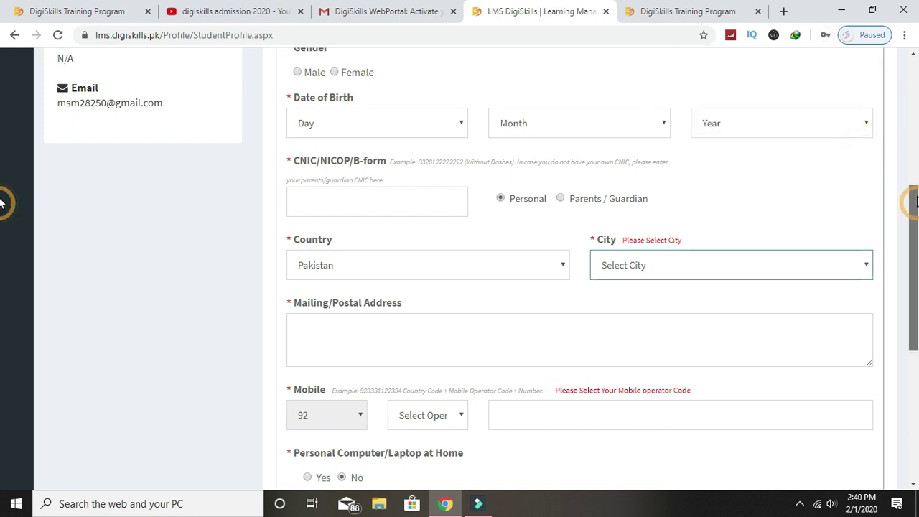
drag(914, 205, 915, 109)
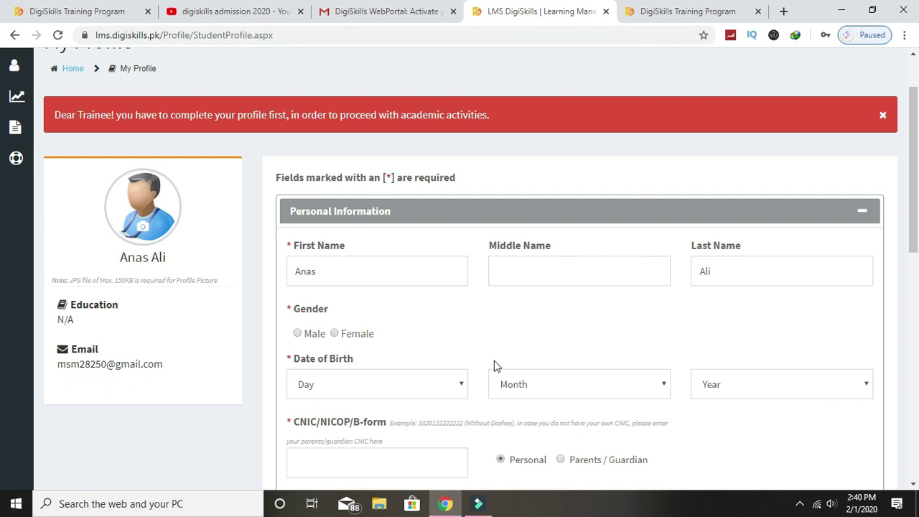
click(299, 336)
click(460, 384)
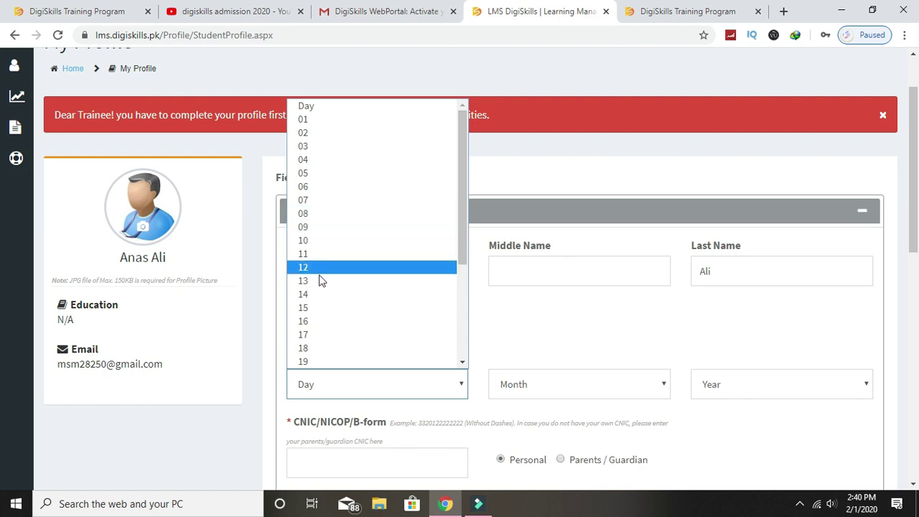
click(308, 335)
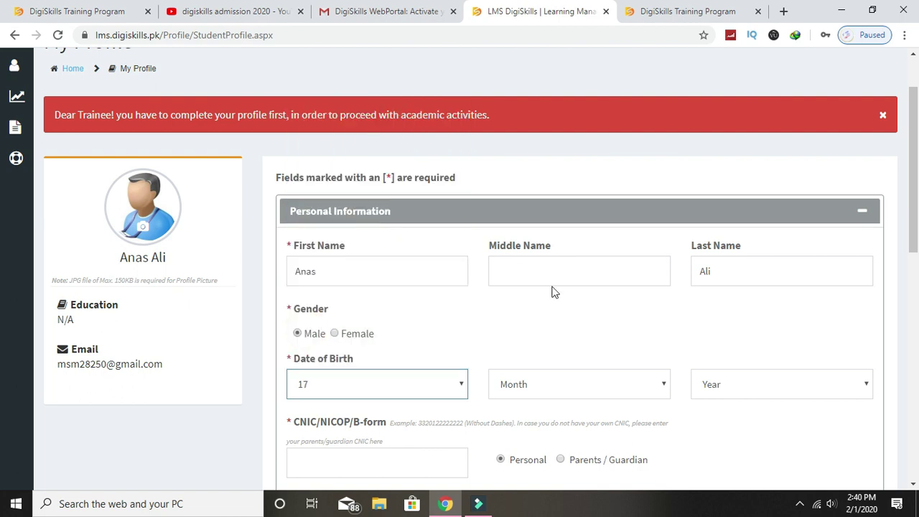
click(662, 381)
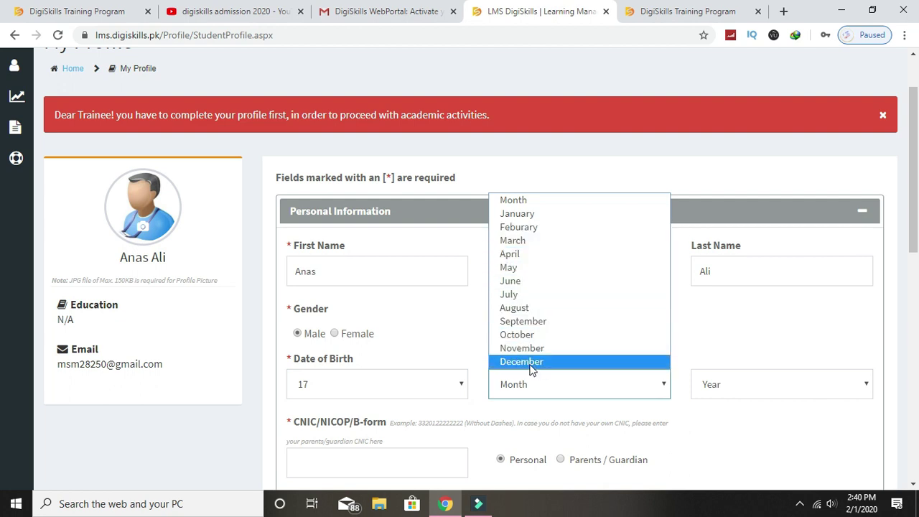
click(523, 255)
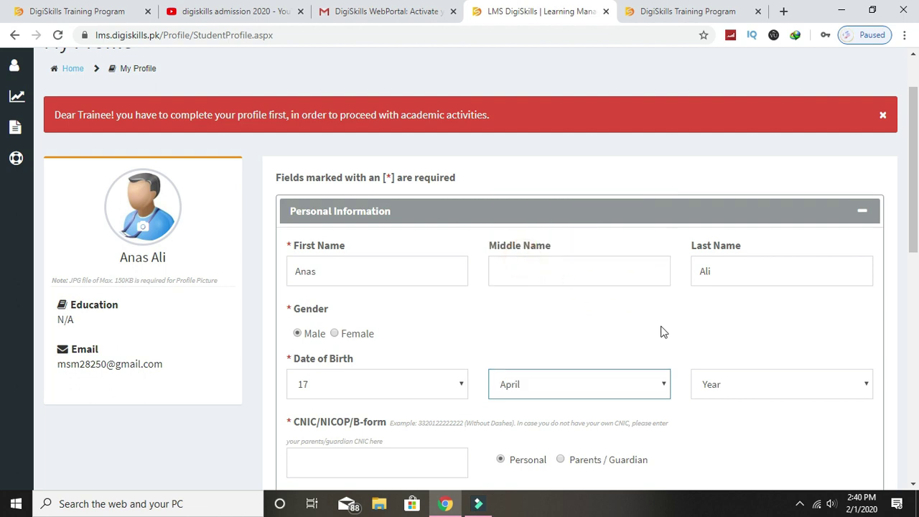
click(868, 382)
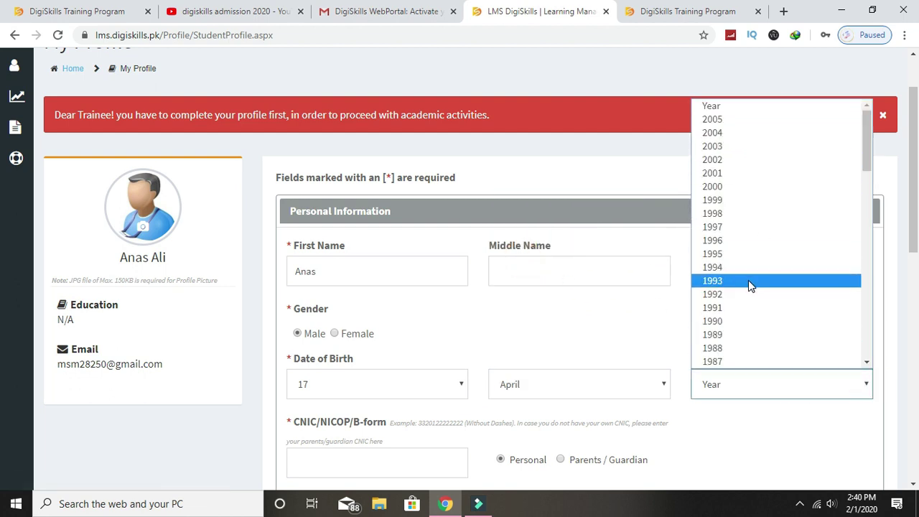
click(738, 243)
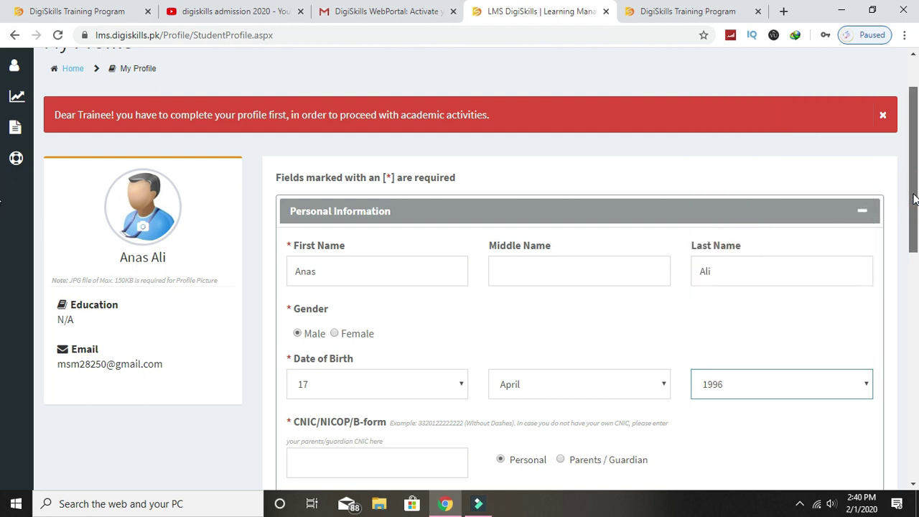
drag(914, 199, 916, 267)
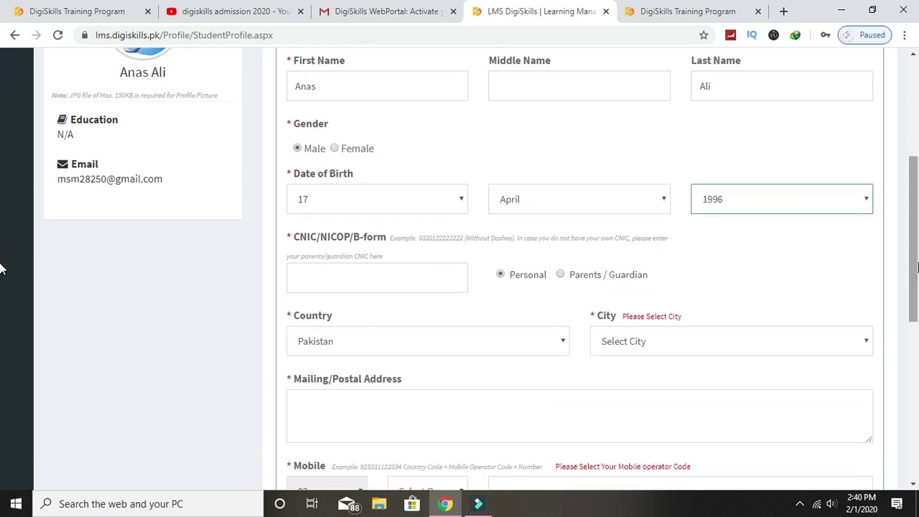
- Enter the CNIC number, choose Kasur as the city, and autofill the mailing address
click(427, 286)
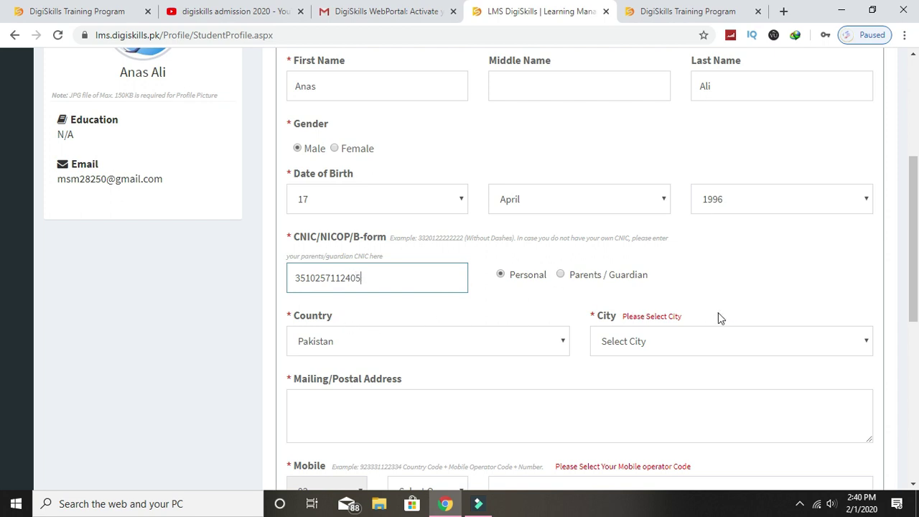
click(647, 342)
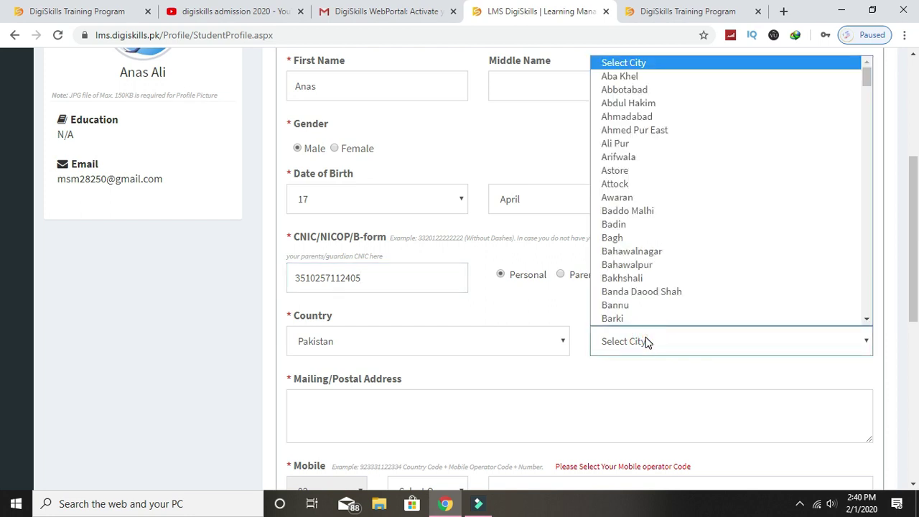
key(k)
key(Down)
key(Down)
key(Down)
key(Down)
key(Down)
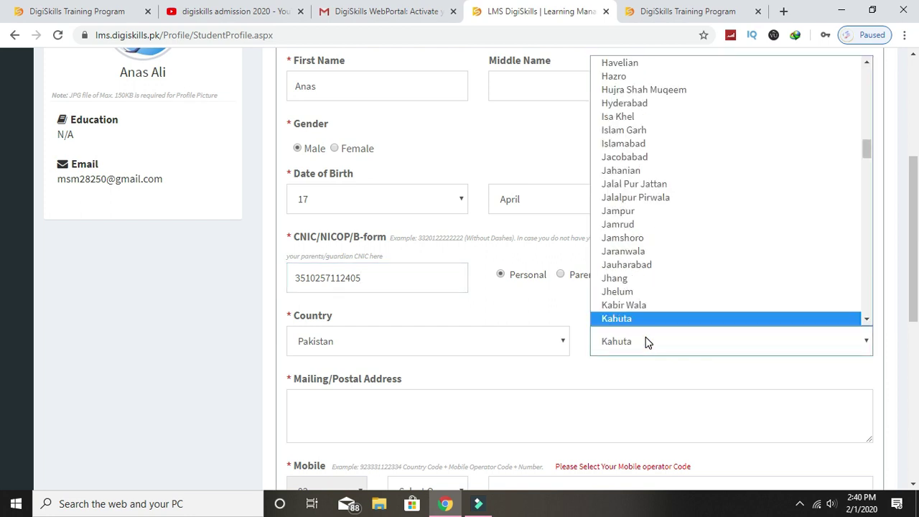
key(Down)
key(Down)
key(Down)
key(Down)
key(Down)
key(Down)
key(Down)
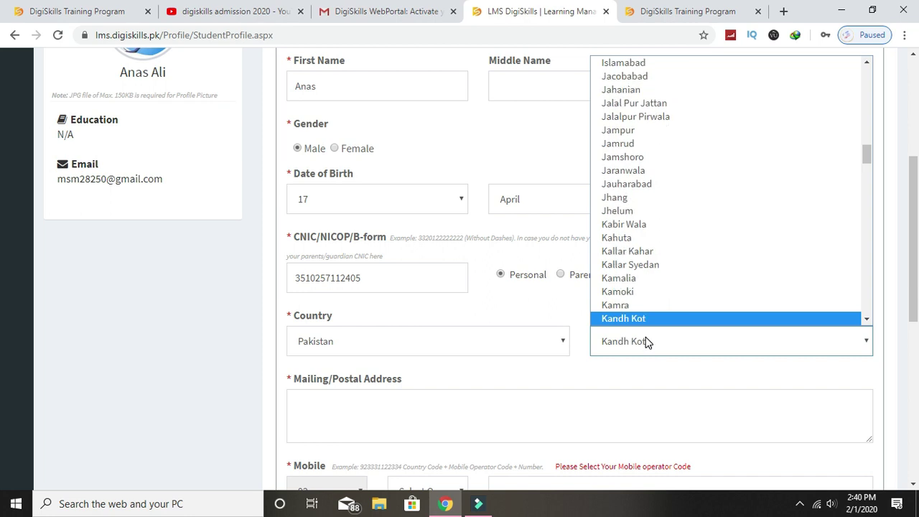
key(Down)
key(Down)
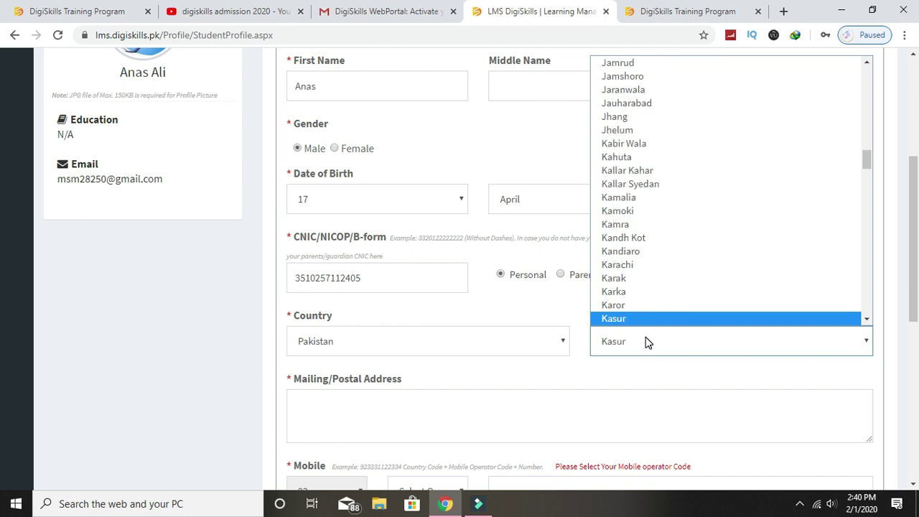
key(Up)
key(Return)
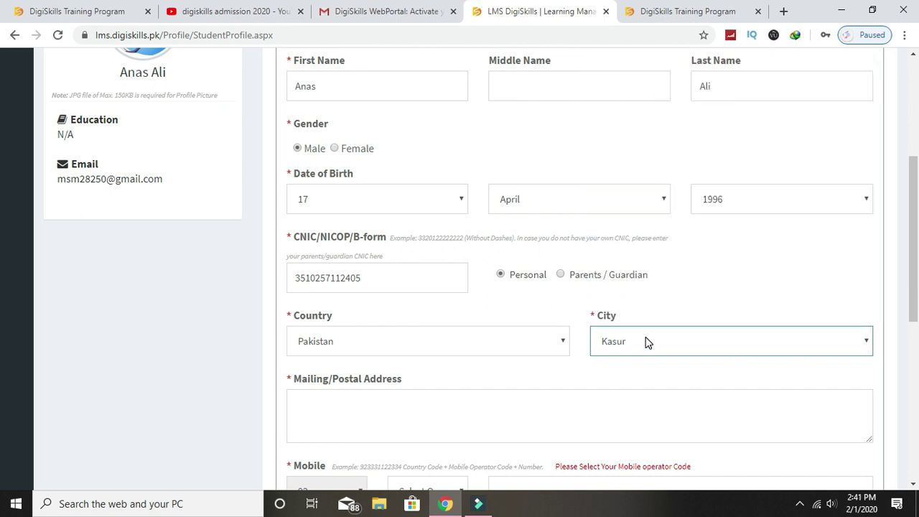
click(434, 403)
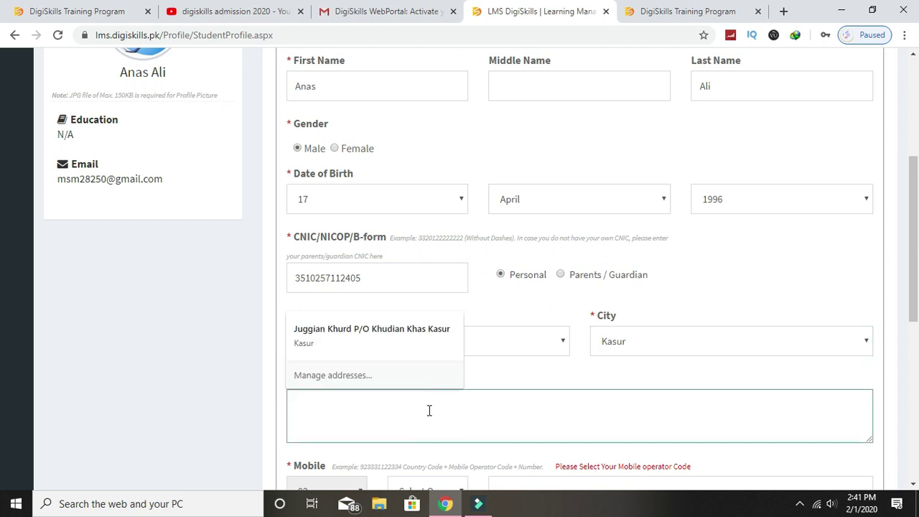
click(405, 336)
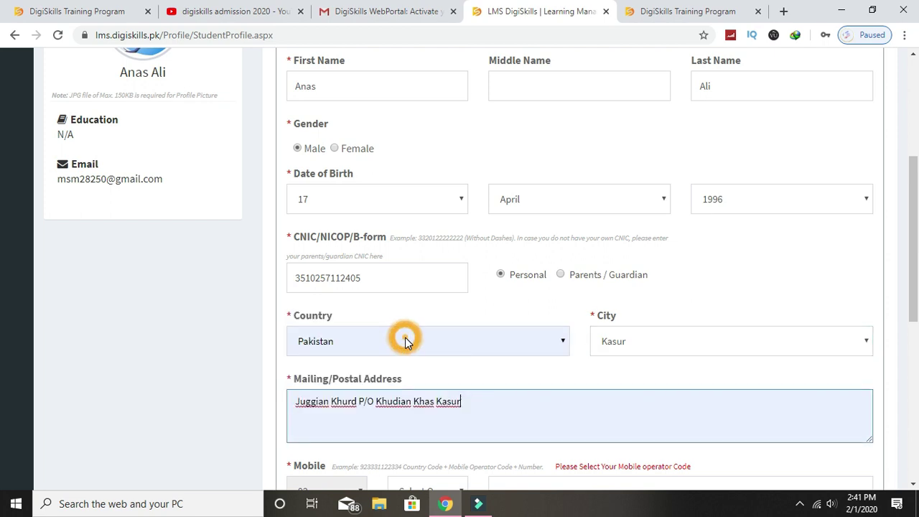
- Enter the mobile number with code 0304, mark home computer Yes and Evo/3G/4G internet
scroll(2, 225, down, 3)
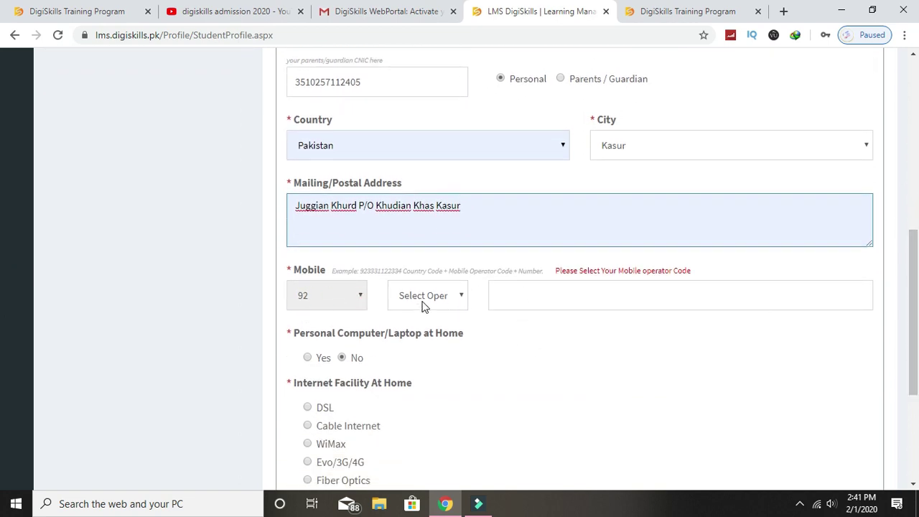
click(464, 298)
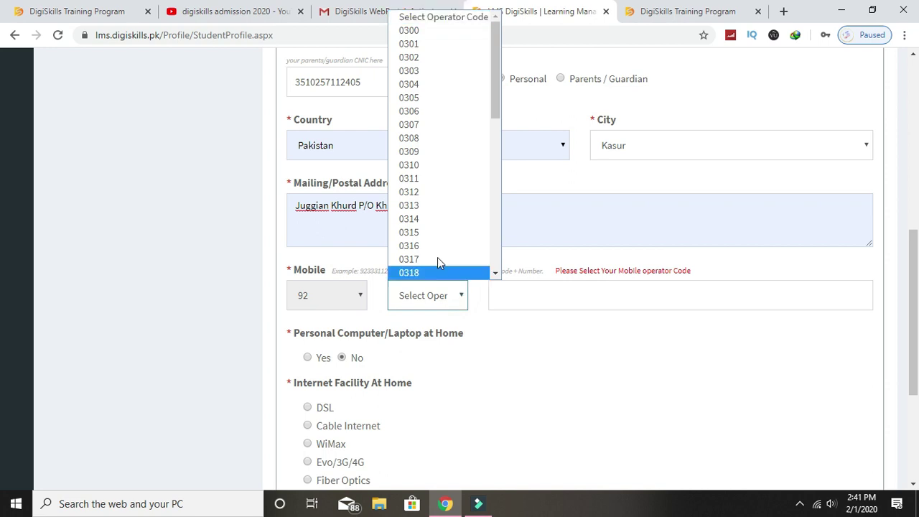
click(446, 85)
click(546, 291)
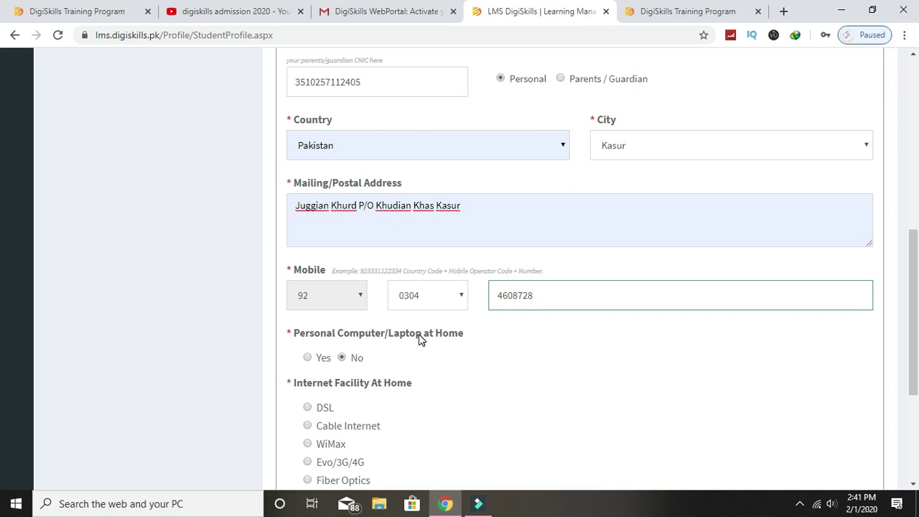
click(308, 358)
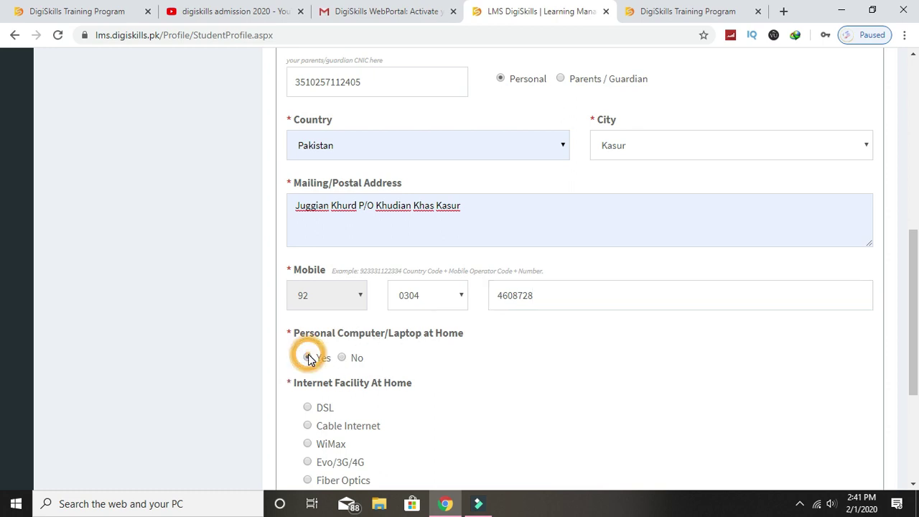
scroll(914, 242, down, 2)
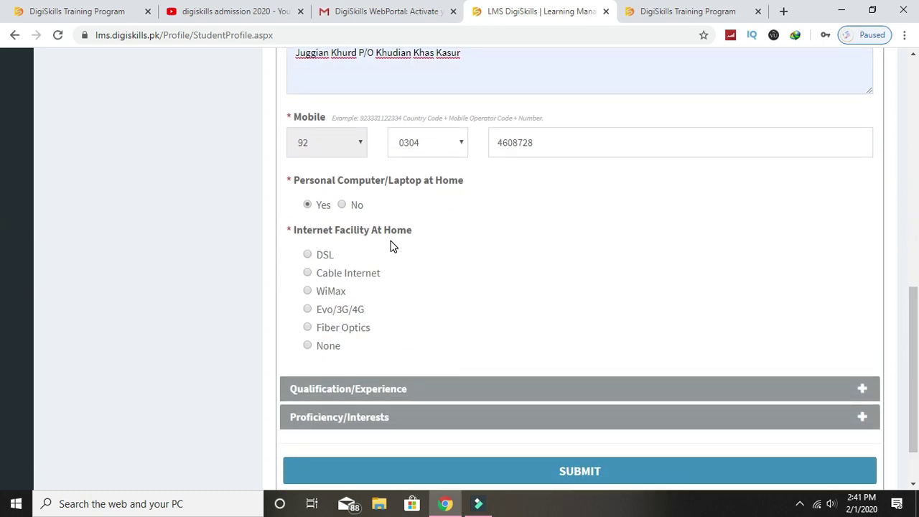
click(308, 309)
scroll(1, 381, down, 1)
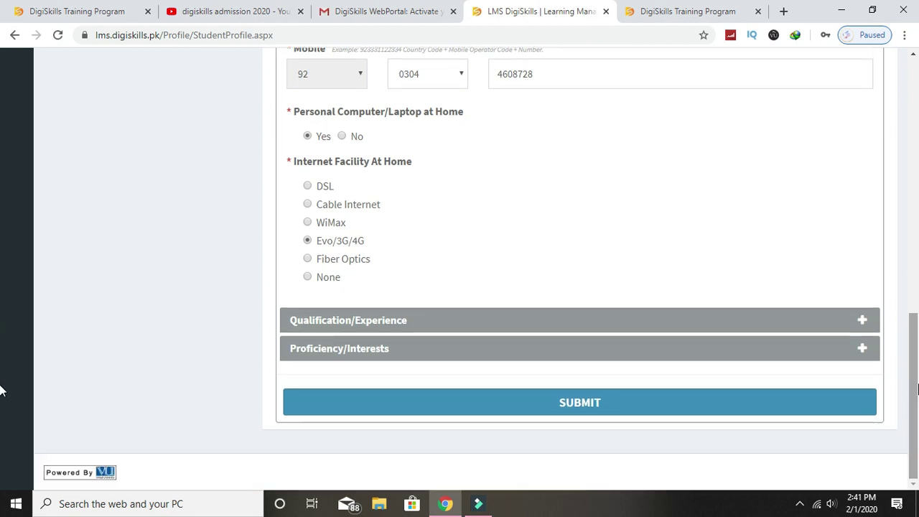
- Set qualification to Graduation in Computer Science, status Student, and future plan Freelancing
click(864, 320)
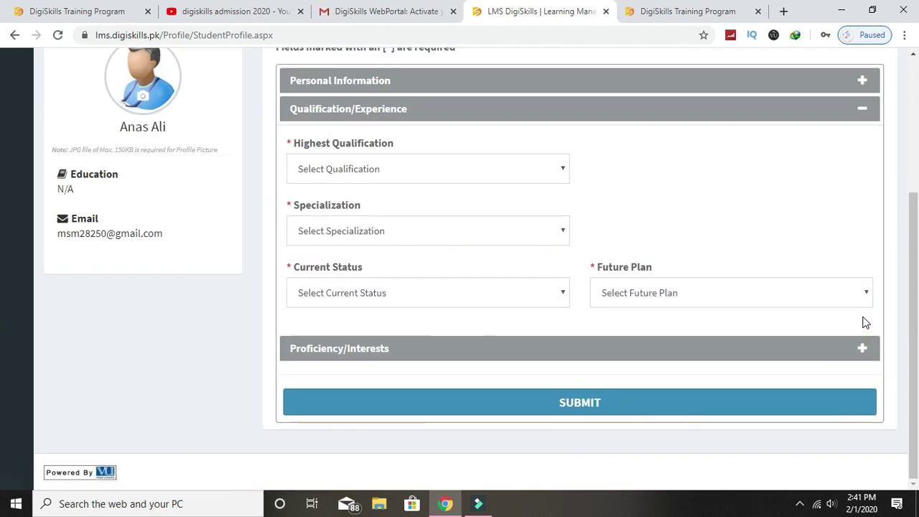
click(564, 168)
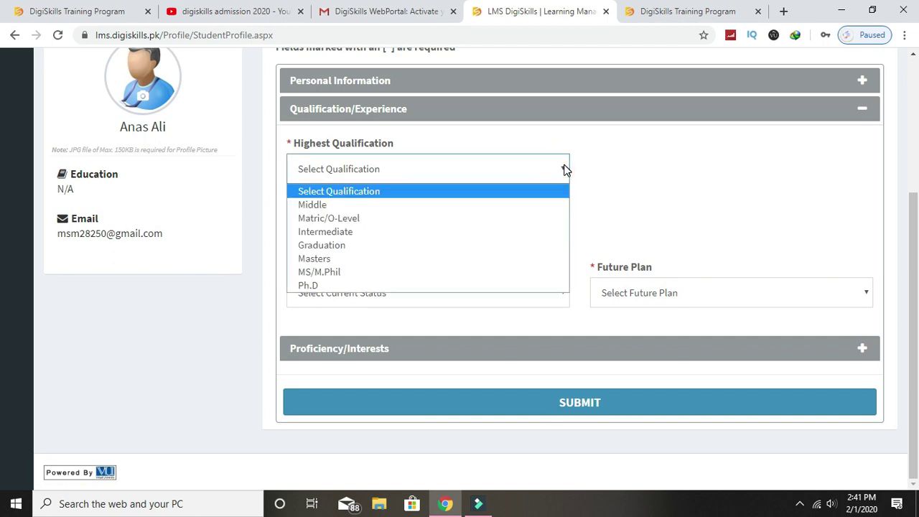
click(378, 248)
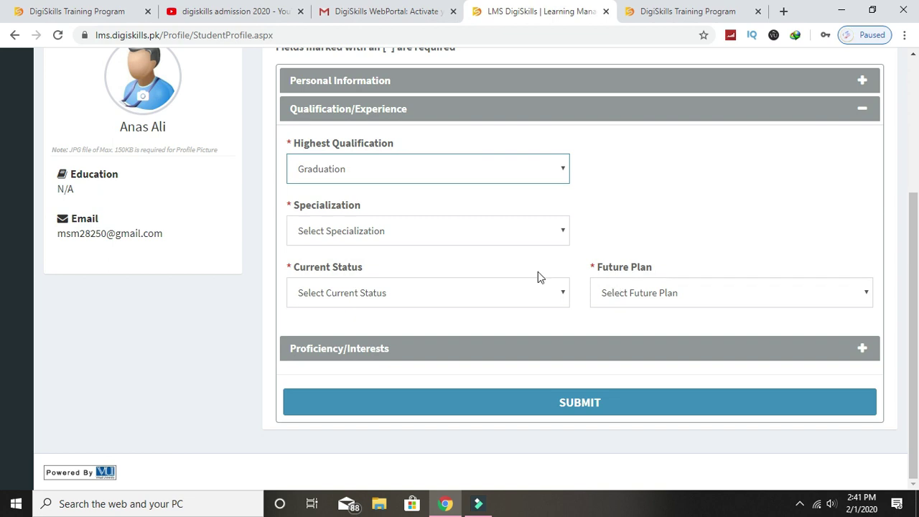
click(560, 231)
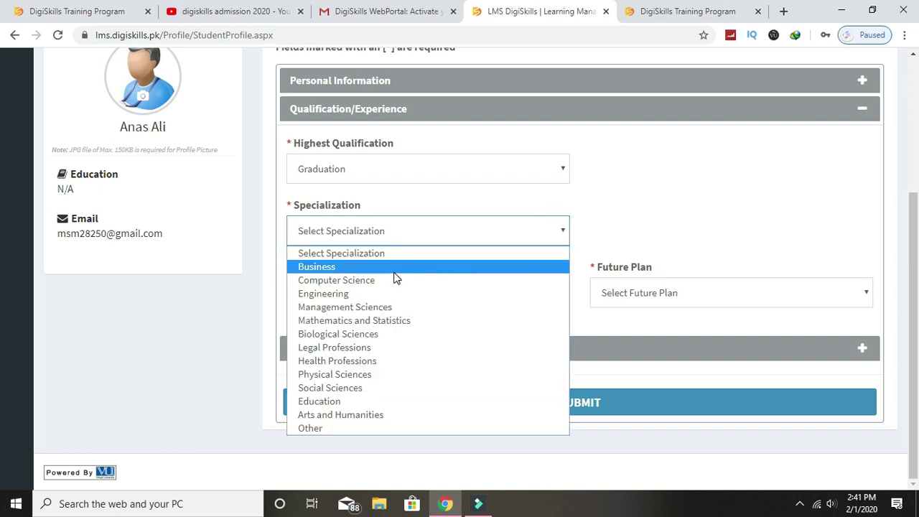
click(340, 281)
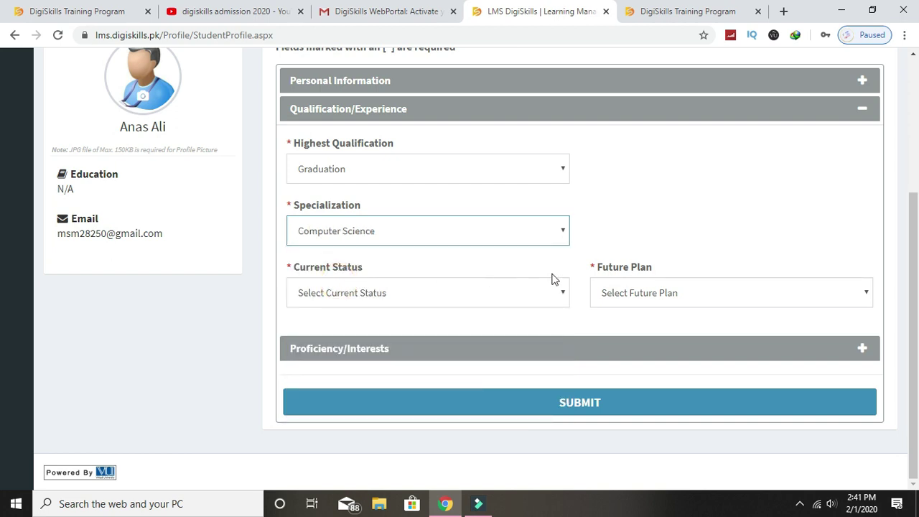
click(566, 293)
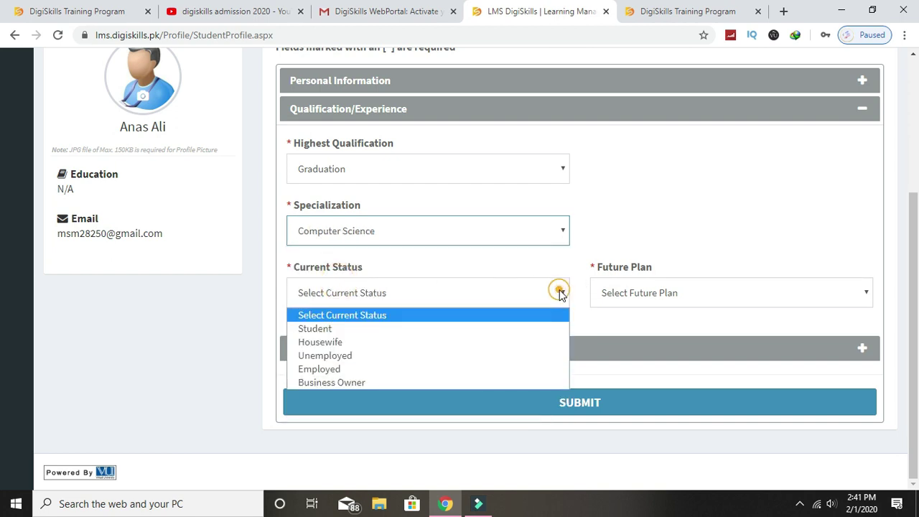
click(398, 329)
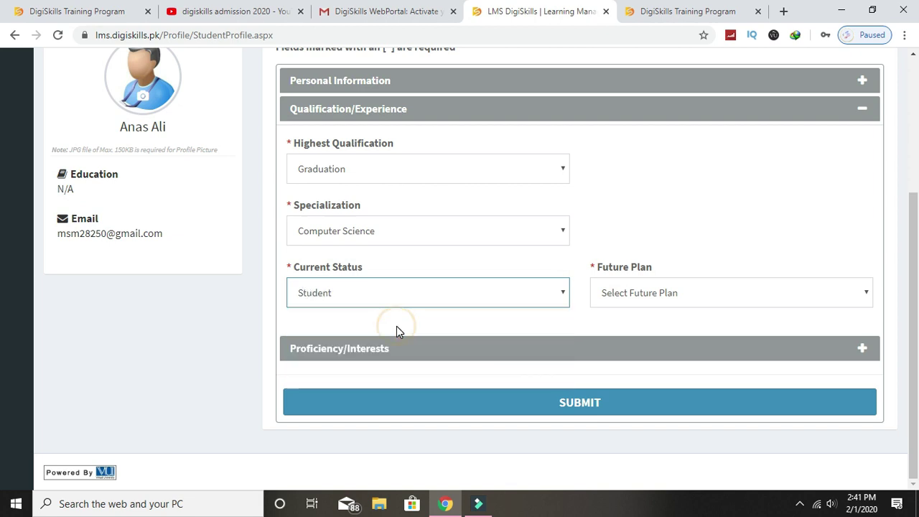
click(867, 292)
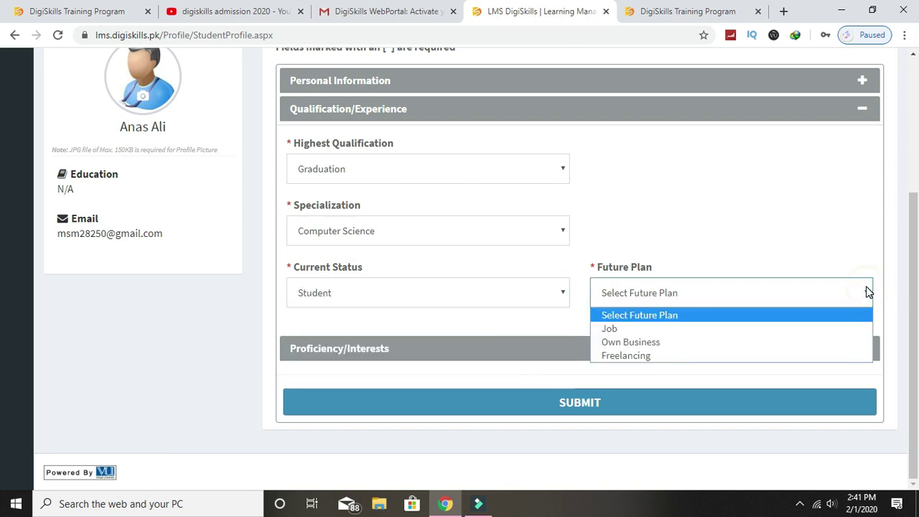
click(654, 355)
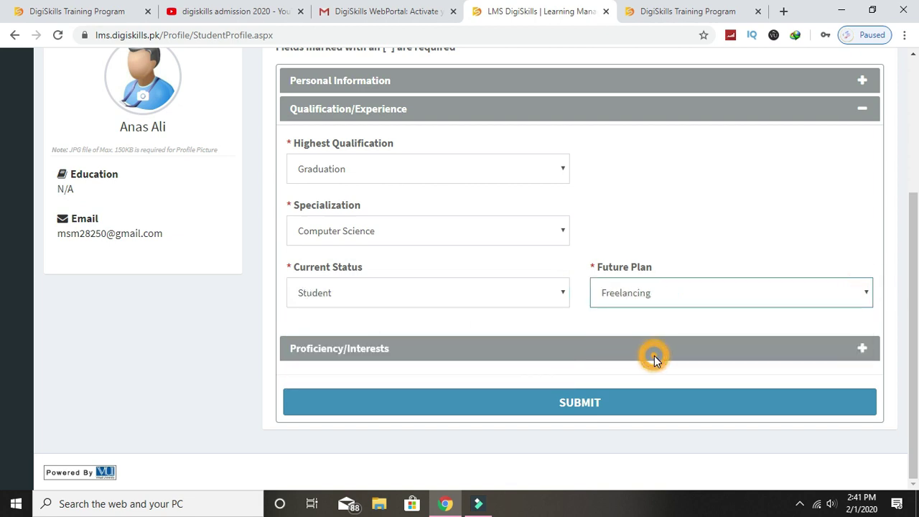
click(862, 350)
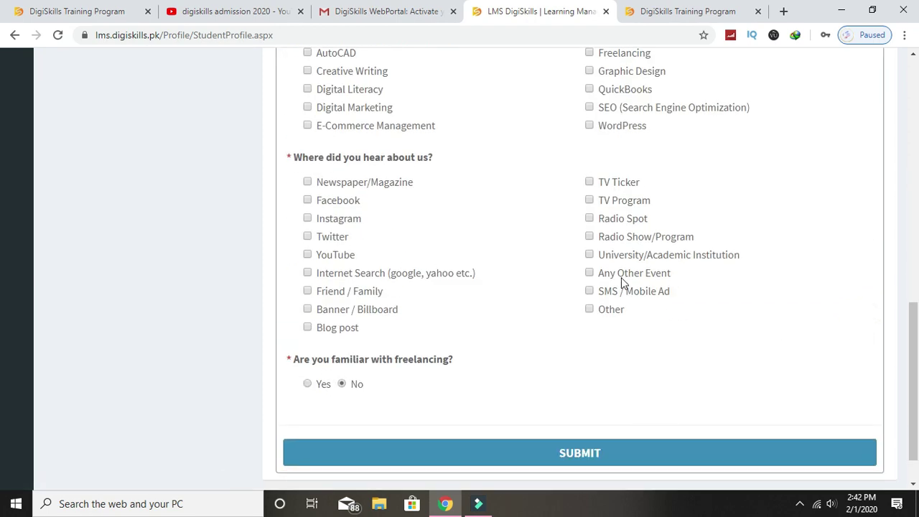
- Rate computer proficiency Below Average Knowledge and spoken and written English No Knowledge
drag(913, 318, 915, 127)
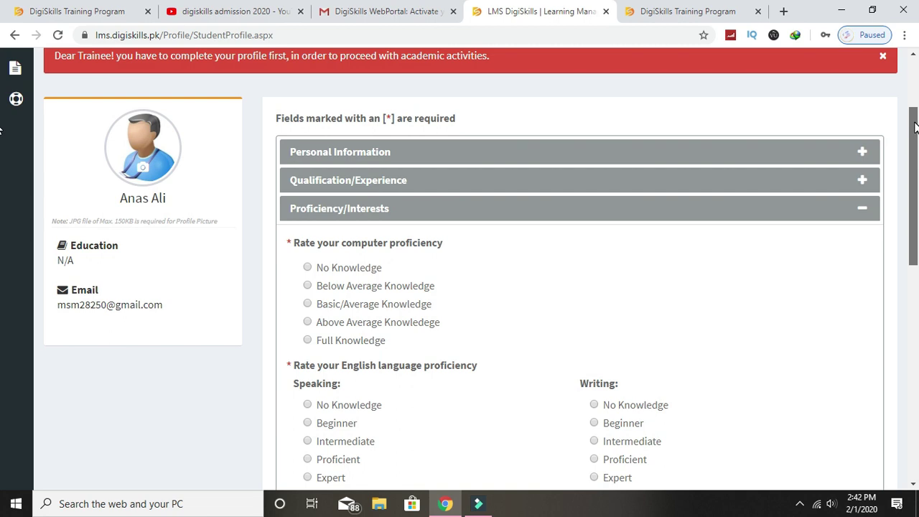
click(307, 285)
click(308, 285)
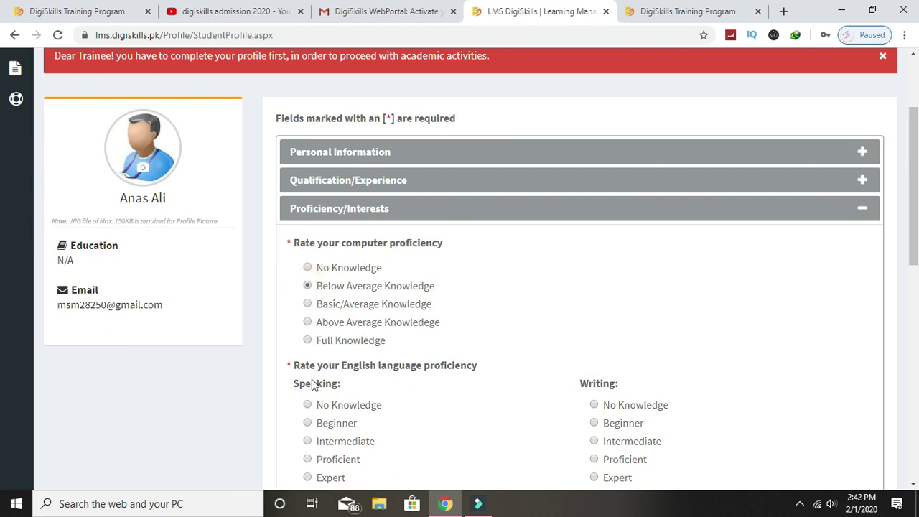
click(307, 406)
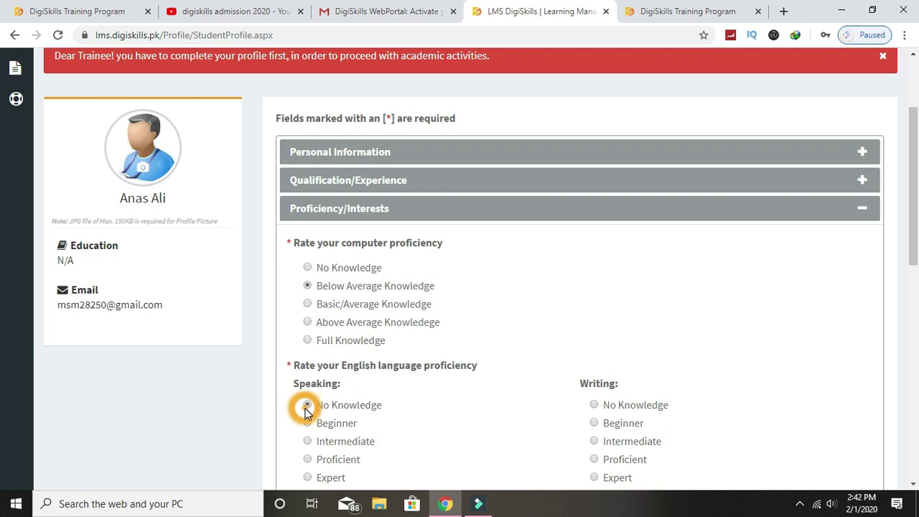
click(595, 405)
click(911, 250)
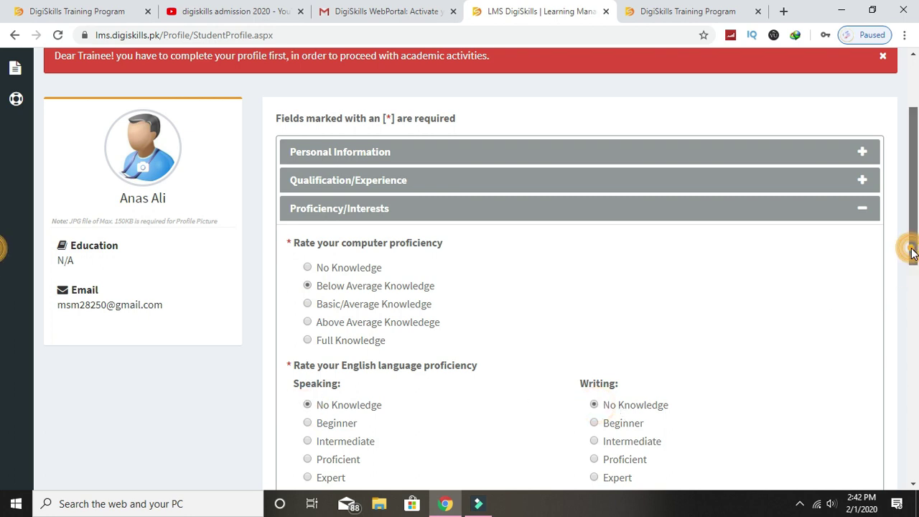
drag(912, 251, 912, 330)
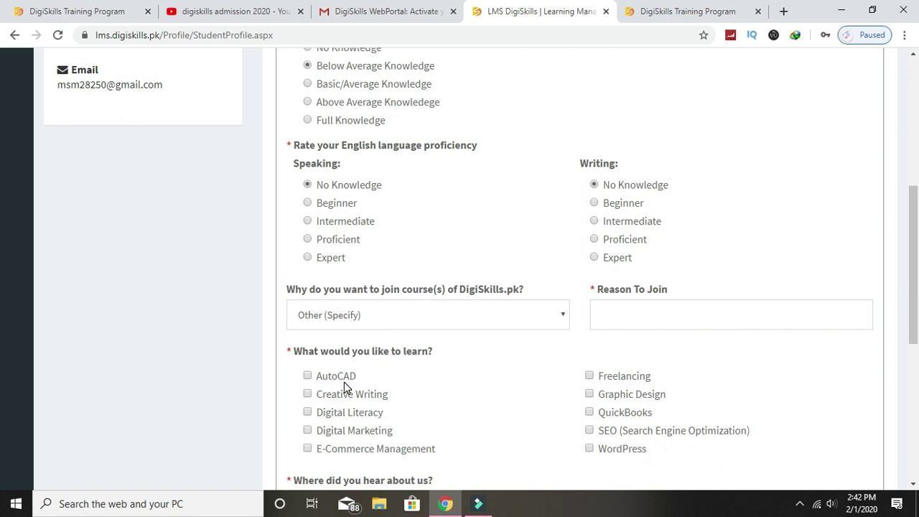
- Tick AutoCAD as the course to learn and enter the reason to join 'I am new and earn'
click(307, 376)
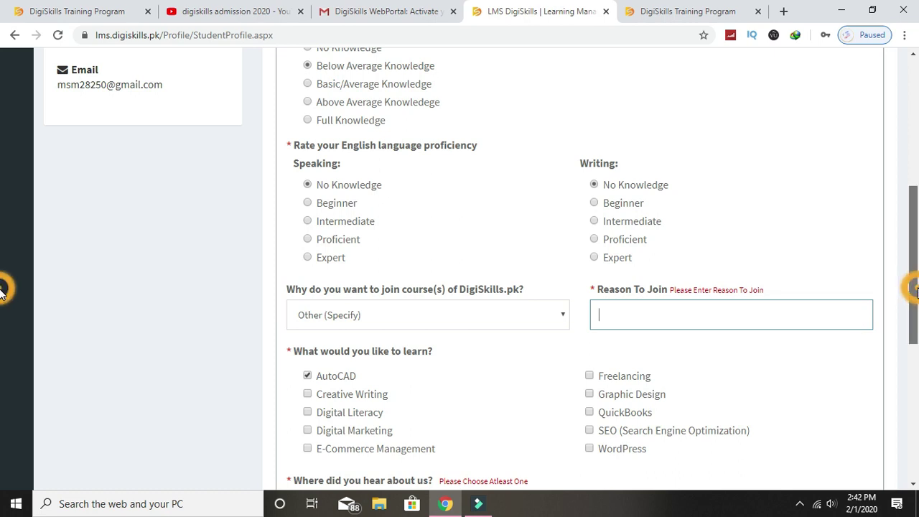
drag(917, 293, 917, 307)
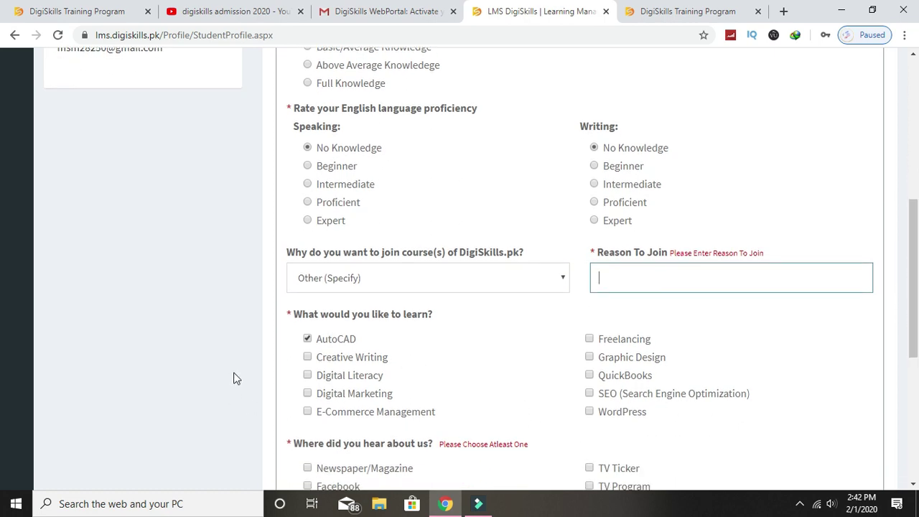
click(644, 274)
text(I am neew)
key(BackSpace)
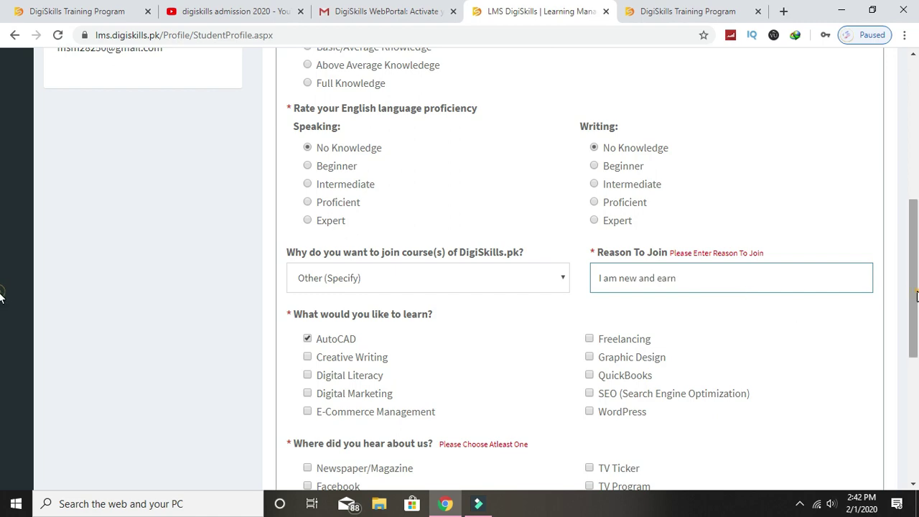
- Try submitting the form, then mark Facebook as where you heard about DigiSkills
scroll(916, 296, down, 5)
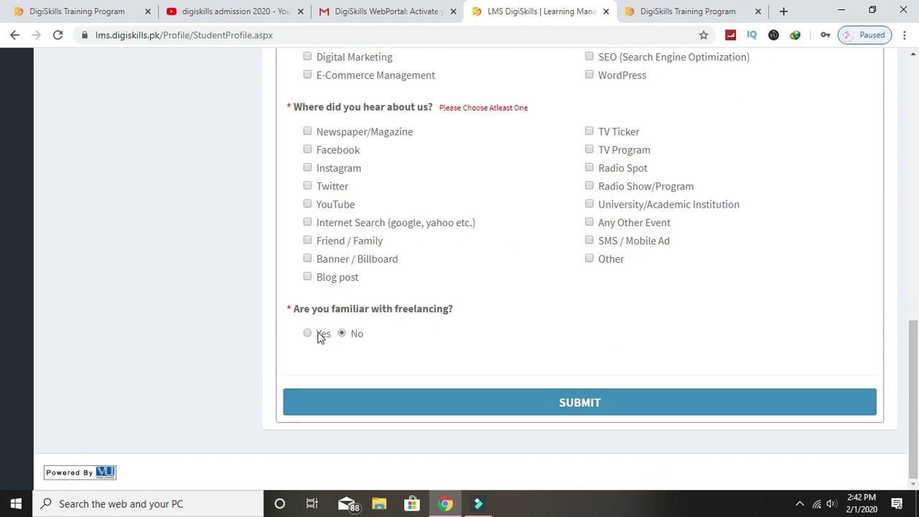
click(550, 403)
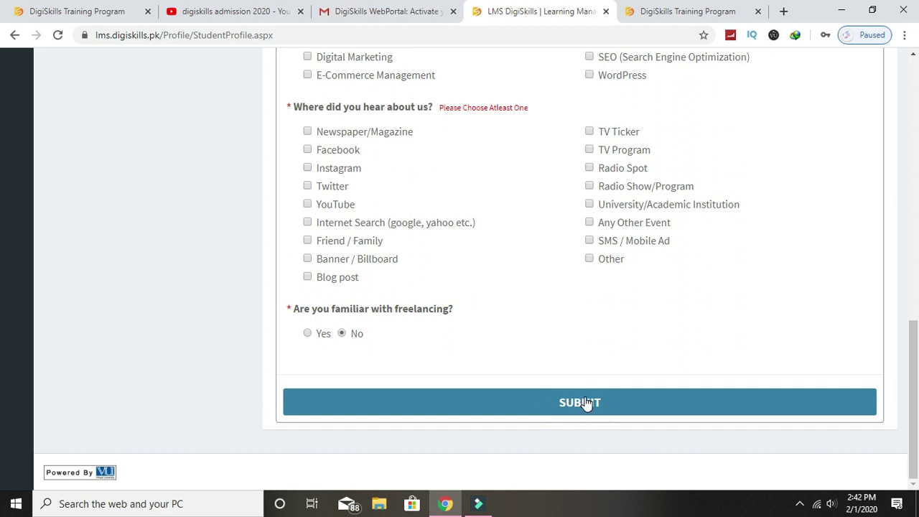
click(585, 402)
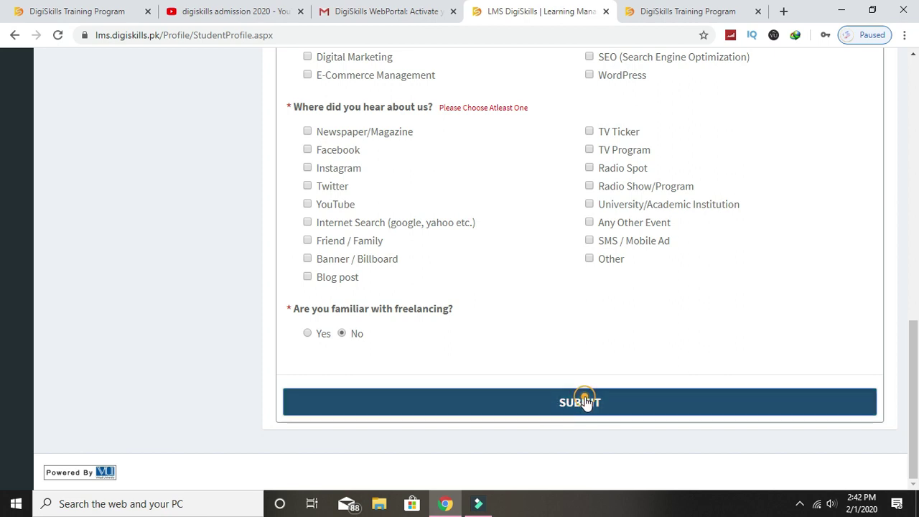
click(309, 150)
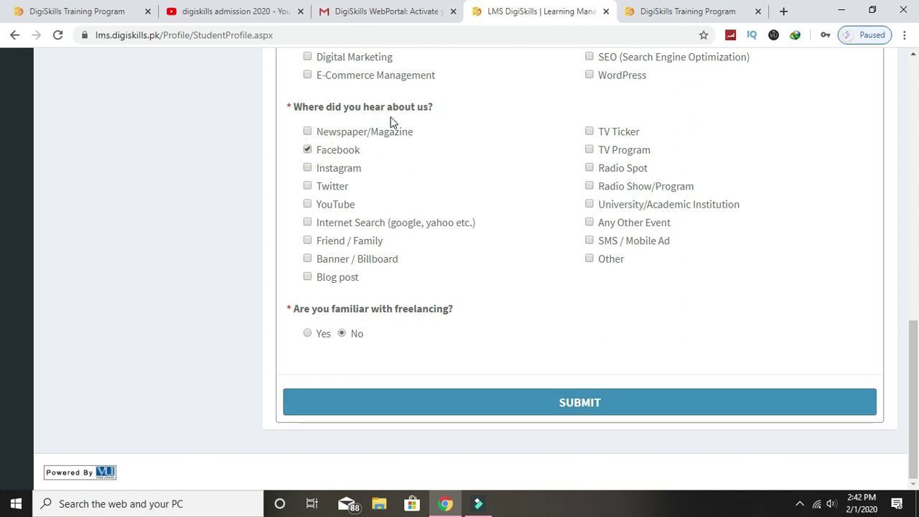
- Submit the profile and accept the certification, then resubmit and confirm OK again
click(613, 401)
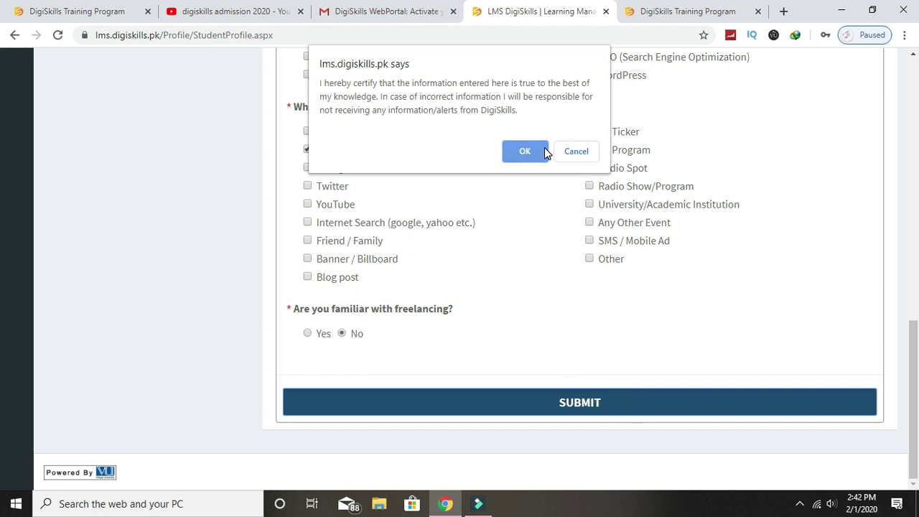
click(527, 151)
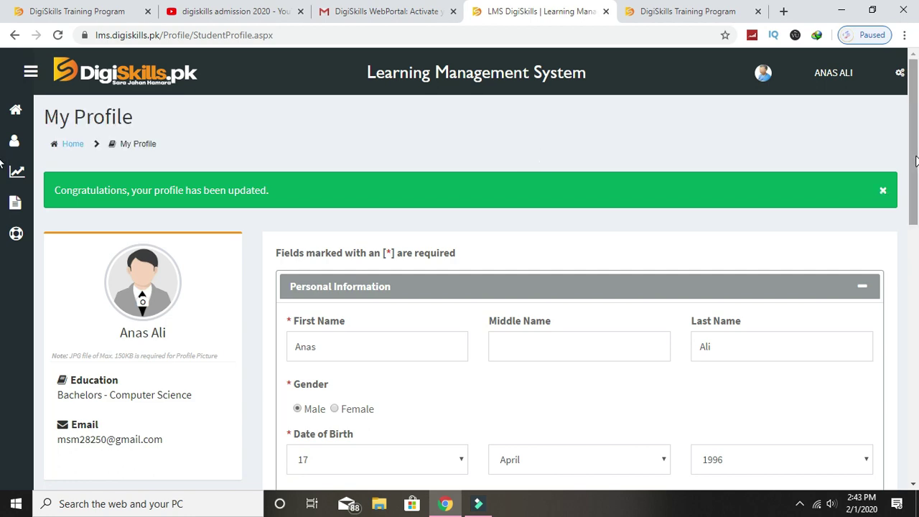
drag(915, 157, 908, 434)
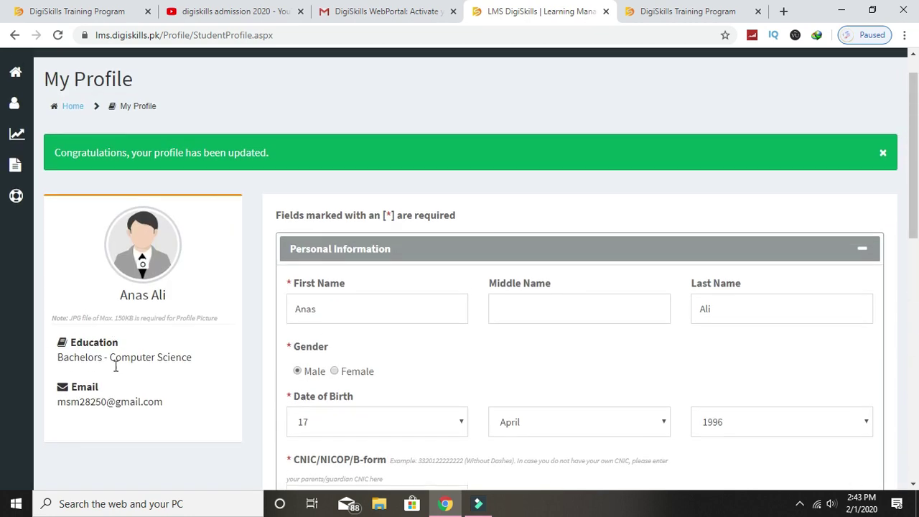
click(861, 247)
drag(910, 199, 915, 410)
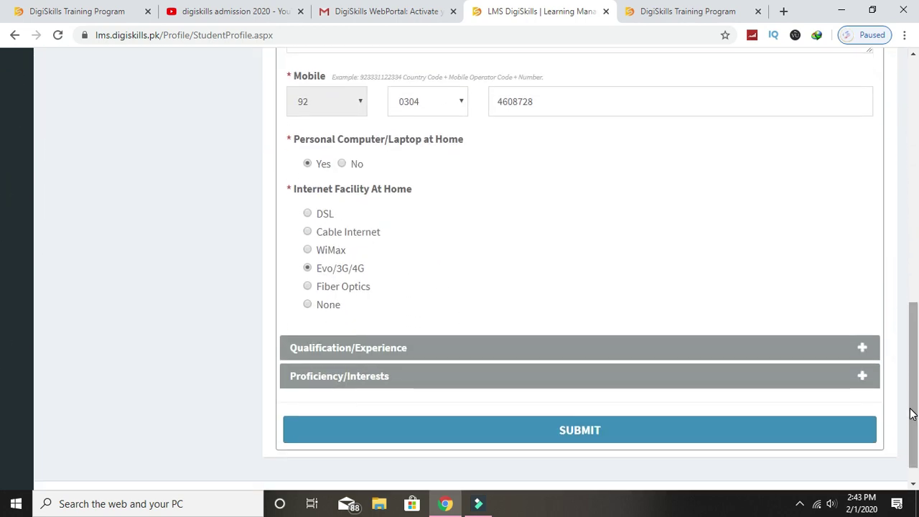
click(702, 431)
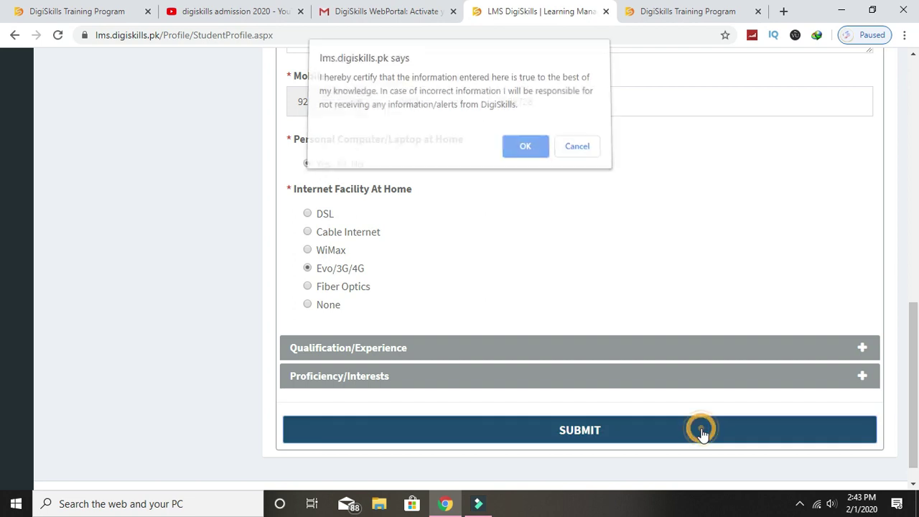
click(521, 161)
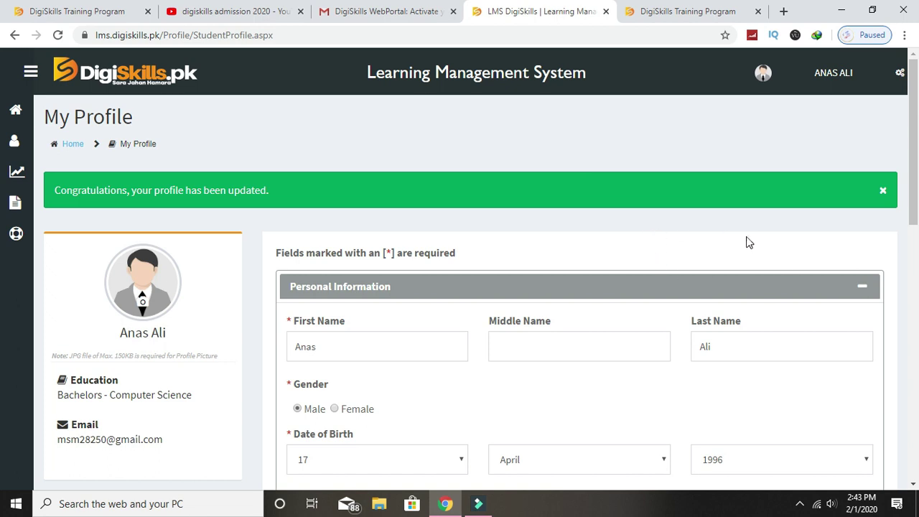
- Expand Proficiency/Interests, submit and certify the profile, then return to the Home dashboard
mouse_move(910, 213)
mouse_down()
mouse_move(917, 464)
mouse_move(915, 228)
mouse_up()
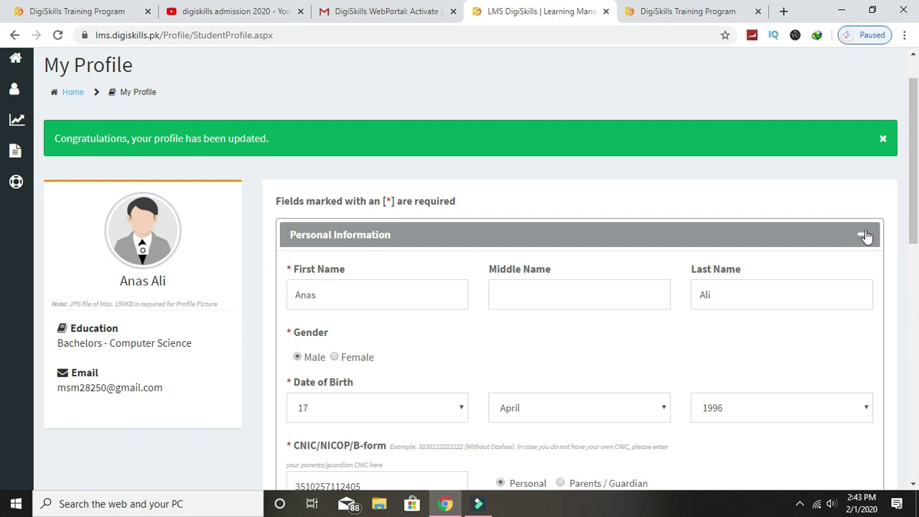
drag(917, 195, 917, 346)
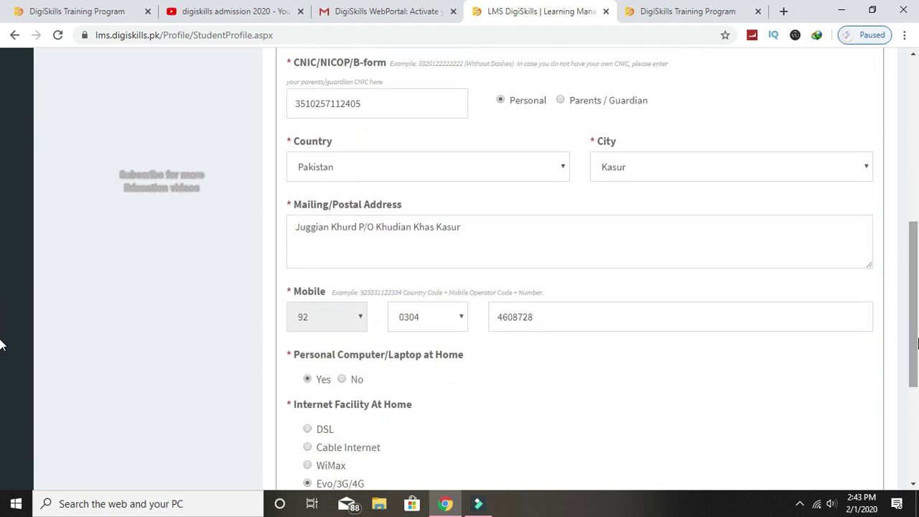
scroll(2, 345, down, 3)
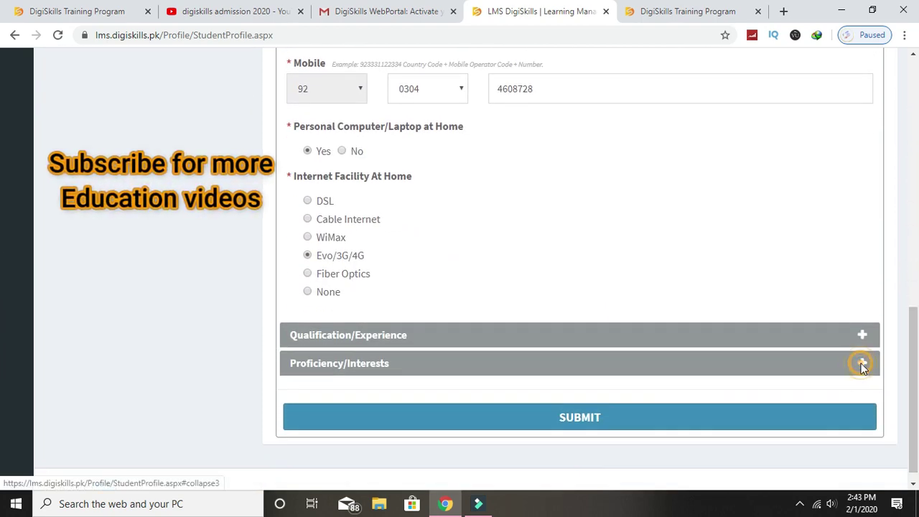
click(861, 363)
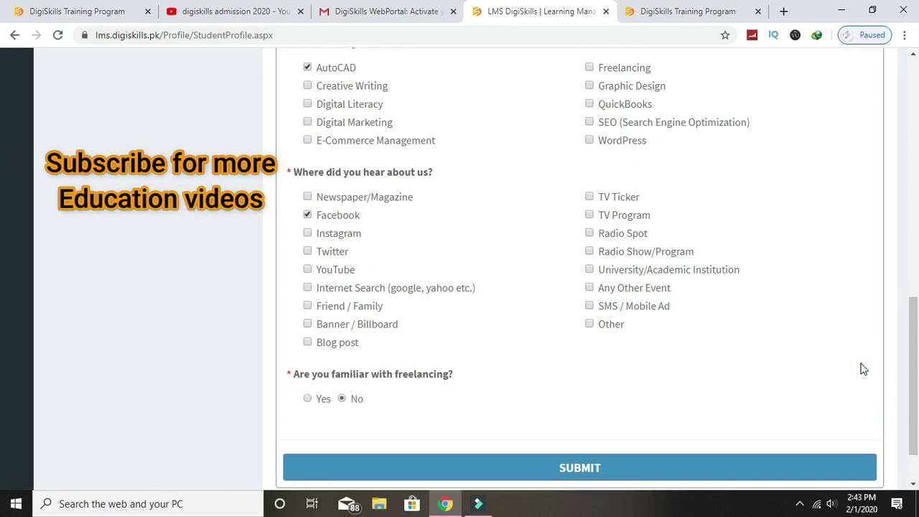
click(603, 472)
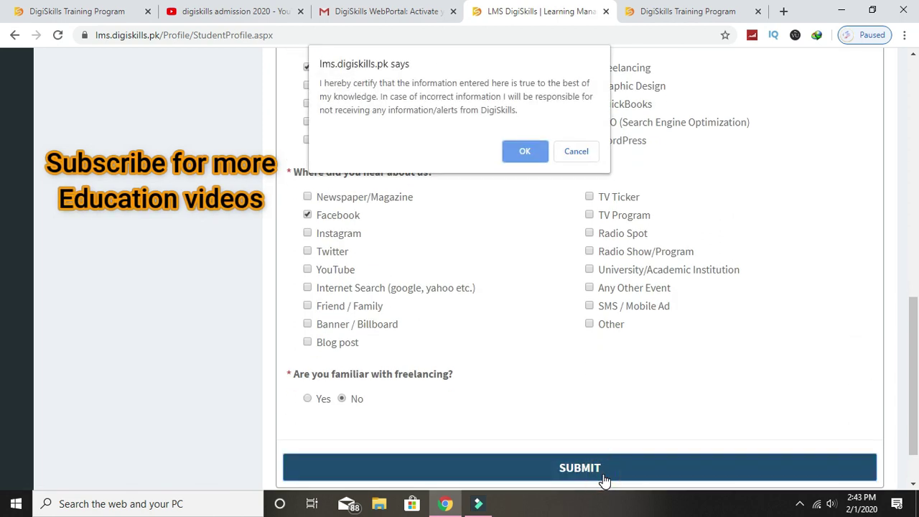
click(523, 153)
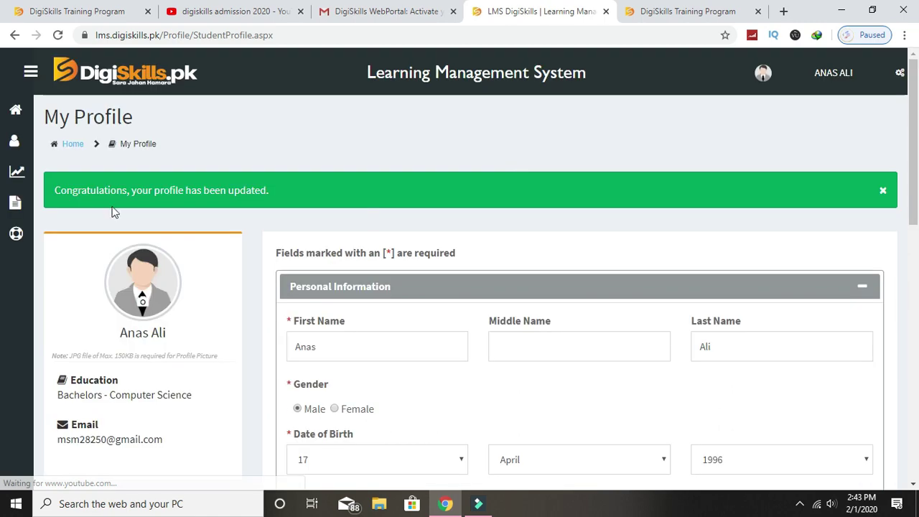
click(76, 146)
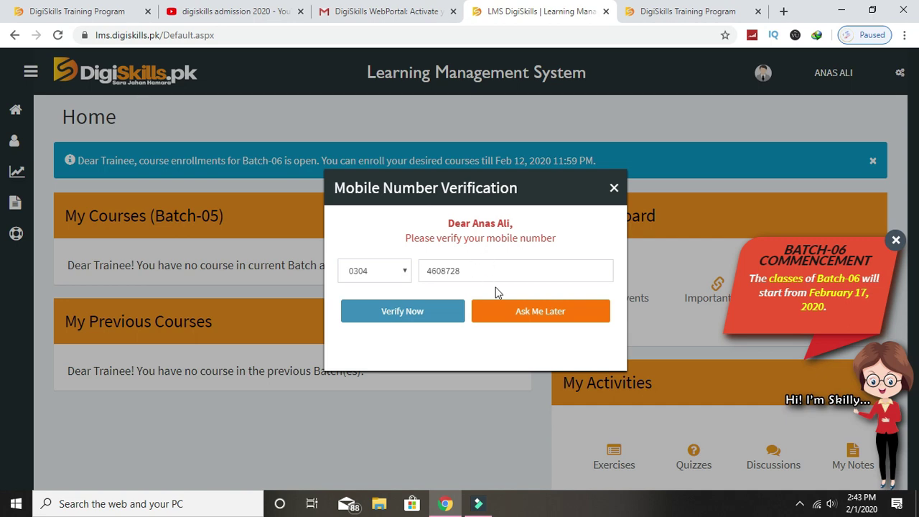
- Request and enter the SMS verification code for the mobile number, then close the success message
click(430, 309)
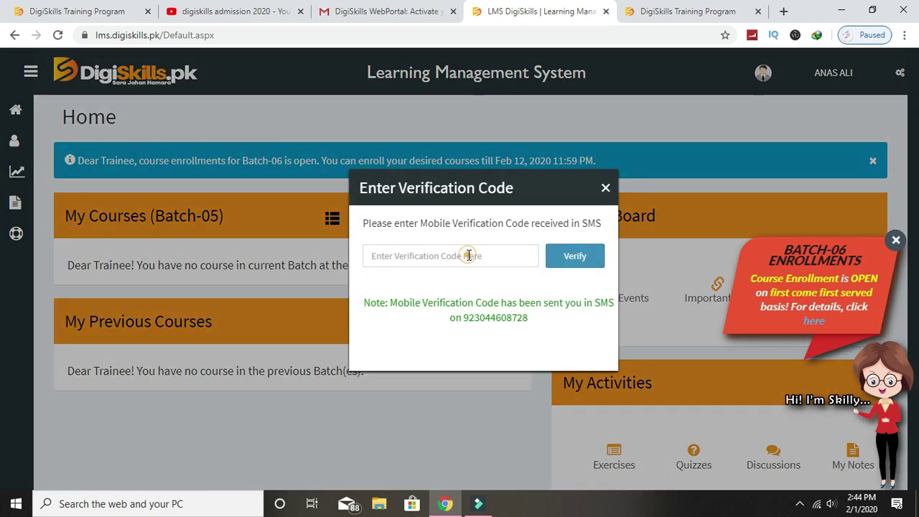
click(468, 255)
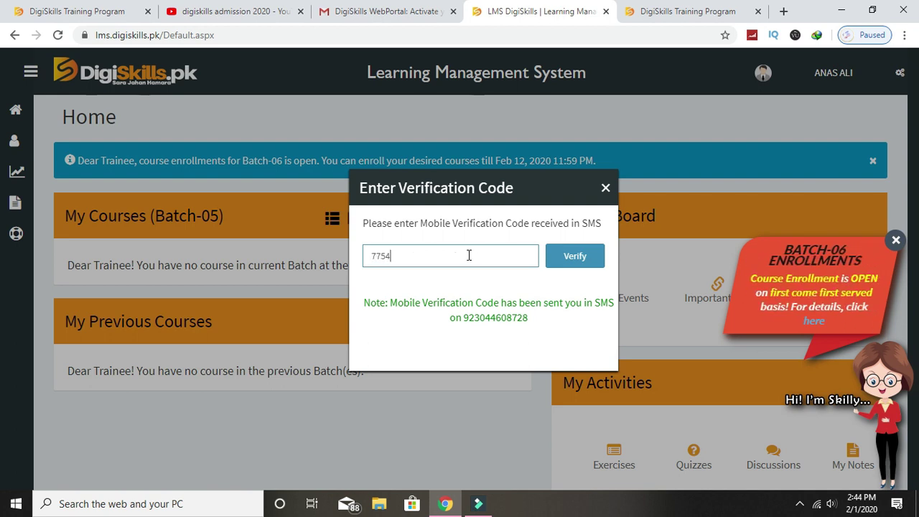
click(588, 255)
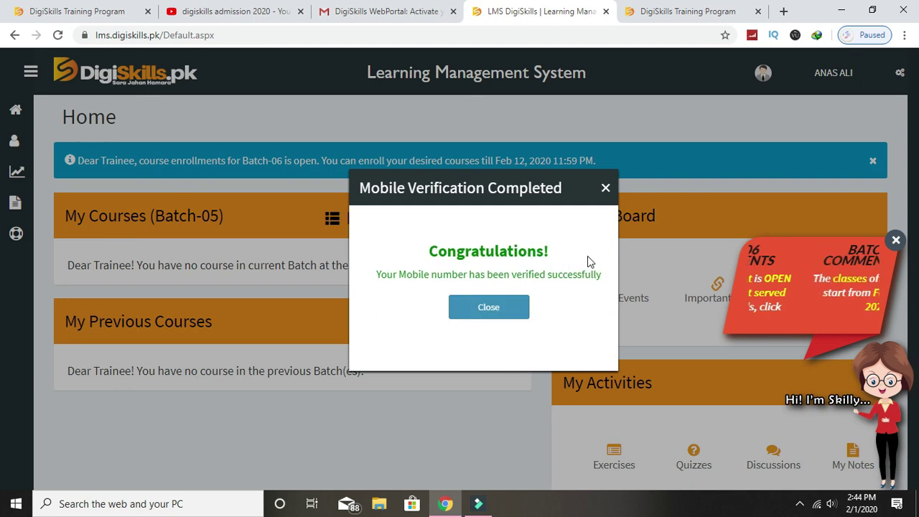
click(489, 307)
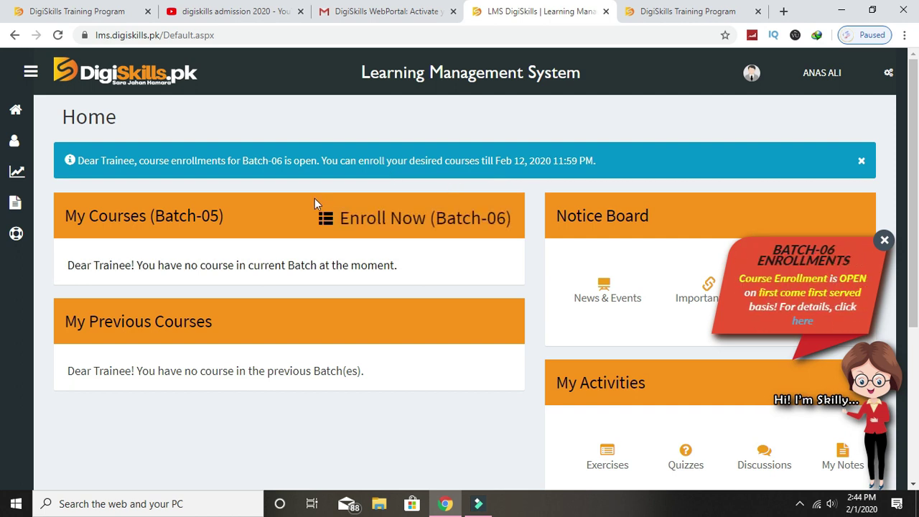
- On the Batch-06 Course Enrollment page, switch on AutoCAD and Creative Writing
click(394, 221)
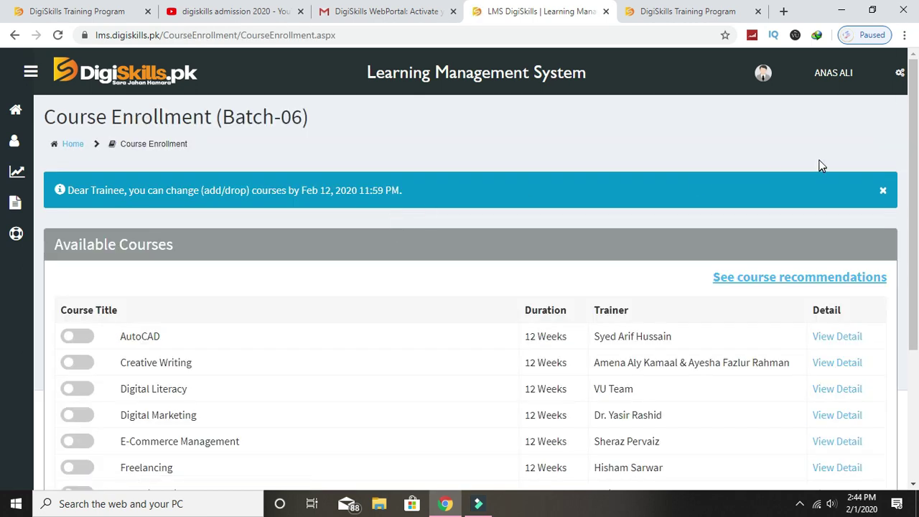
scroll(1, 114, down, 2)
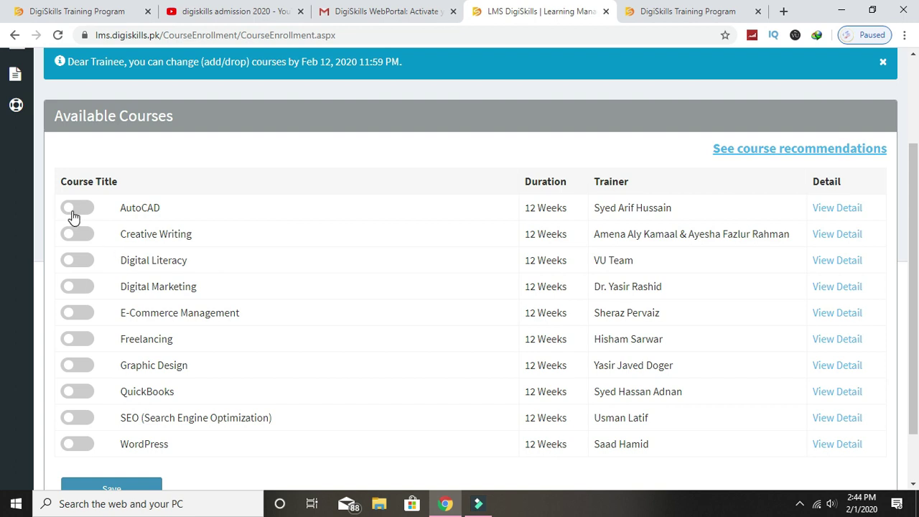
click(73, 210)
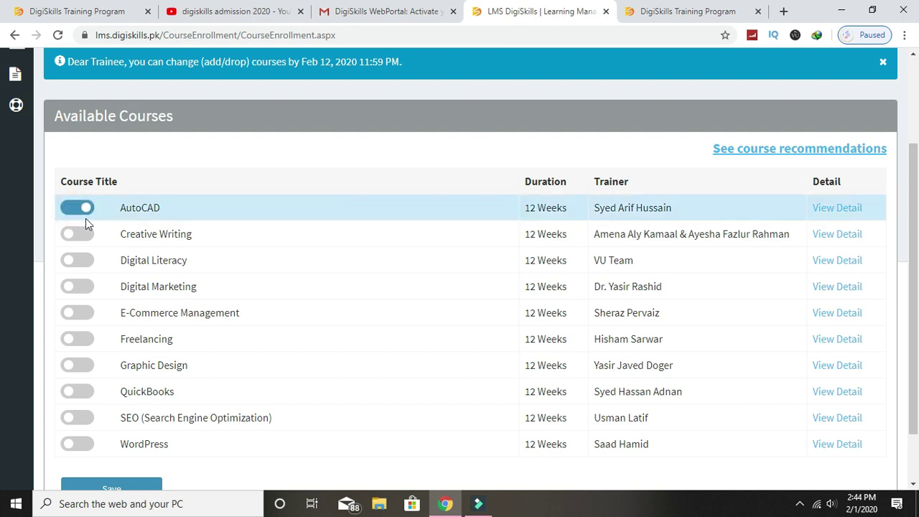
click(72, 234)
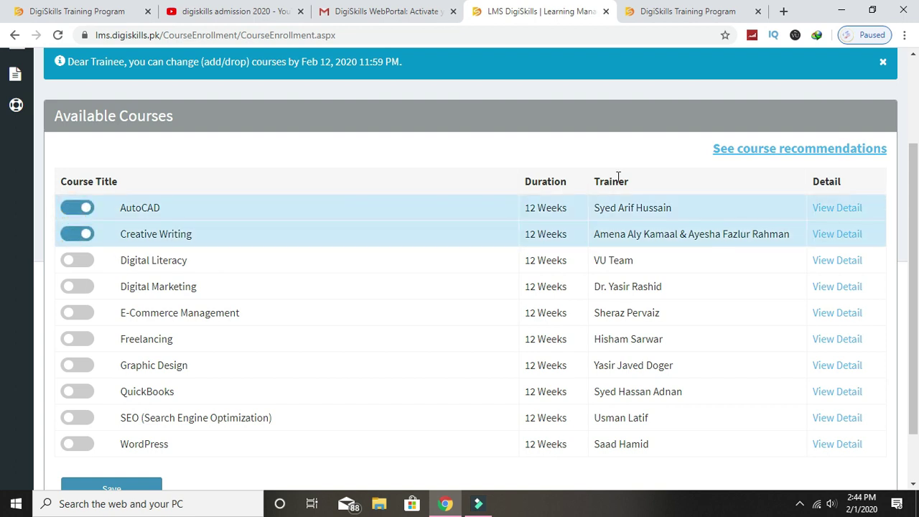
scroll(913, 167, down, 1)
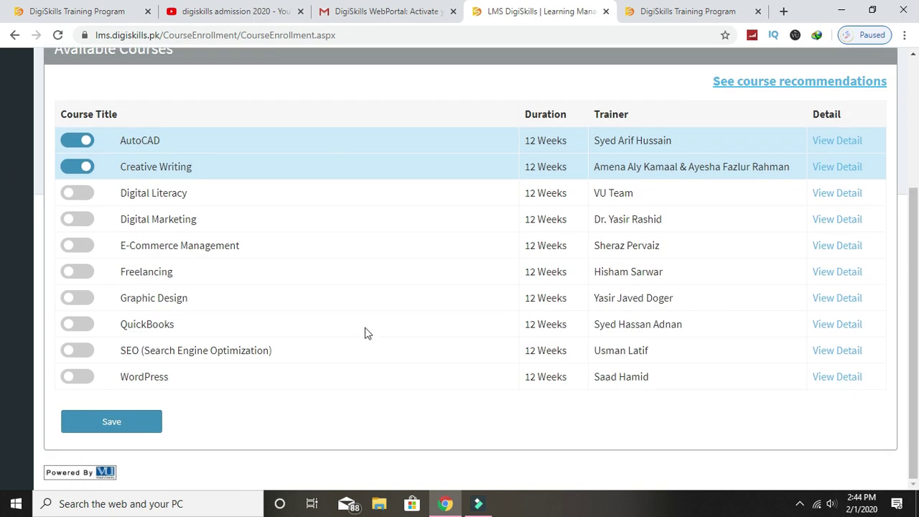
- Save and confirm the course enrollments, retrying the save a second time
click(131, 429)
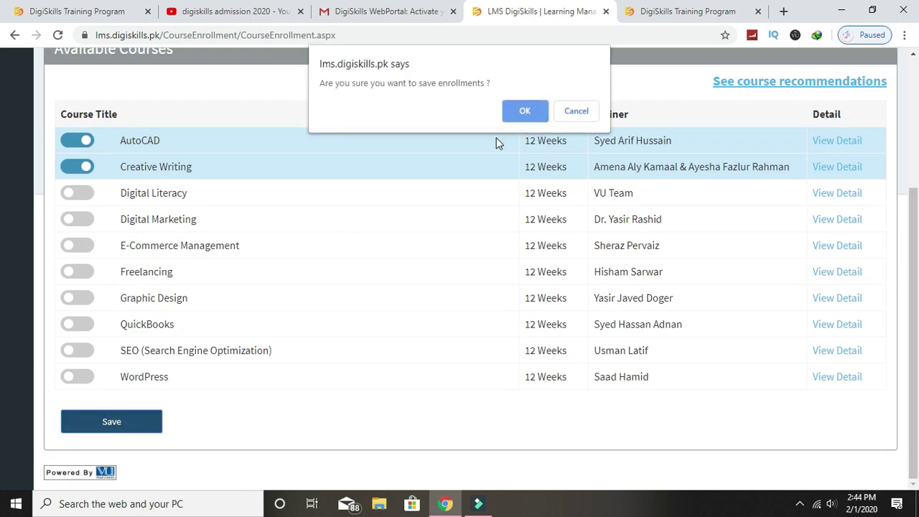
click(527, 110)
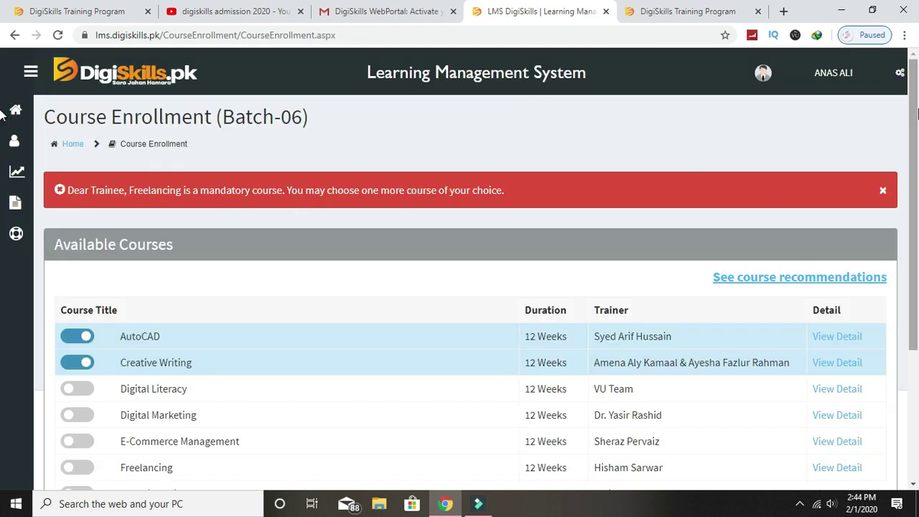
drag(918, 119, 917, 266)
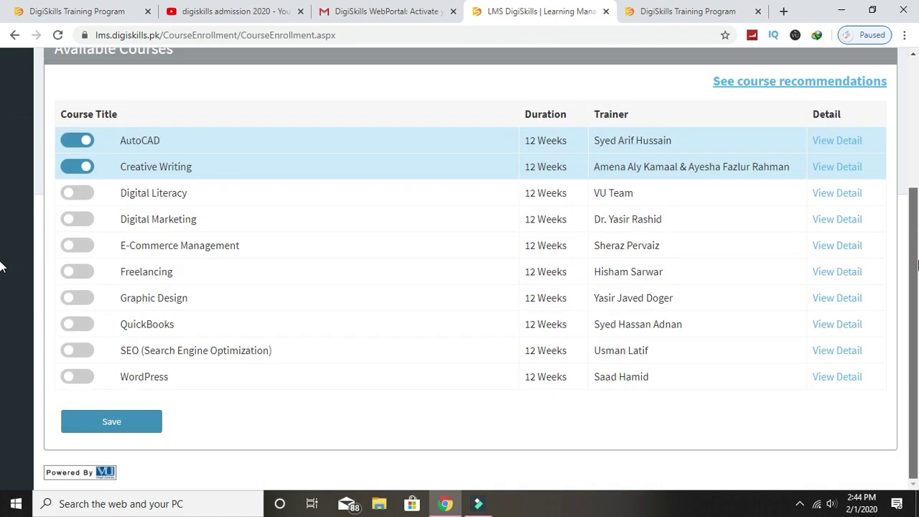
click(122, 423)
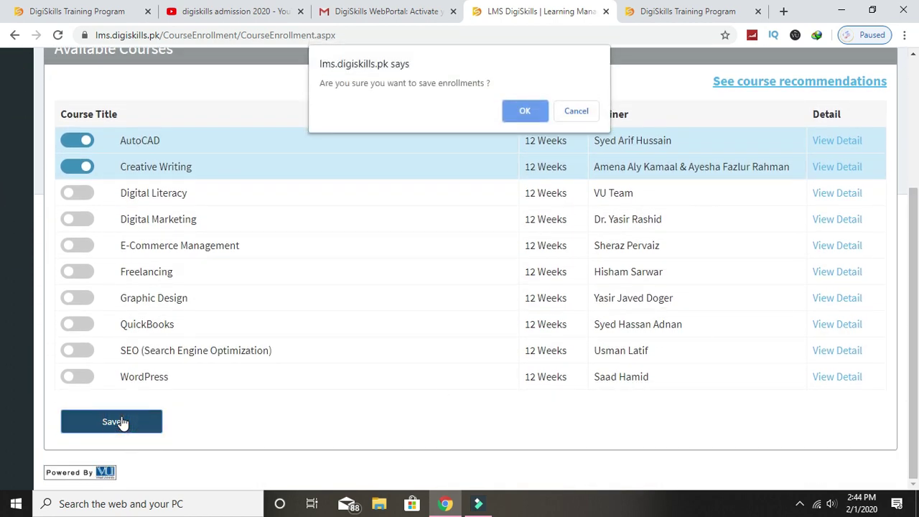
click(533, 114)
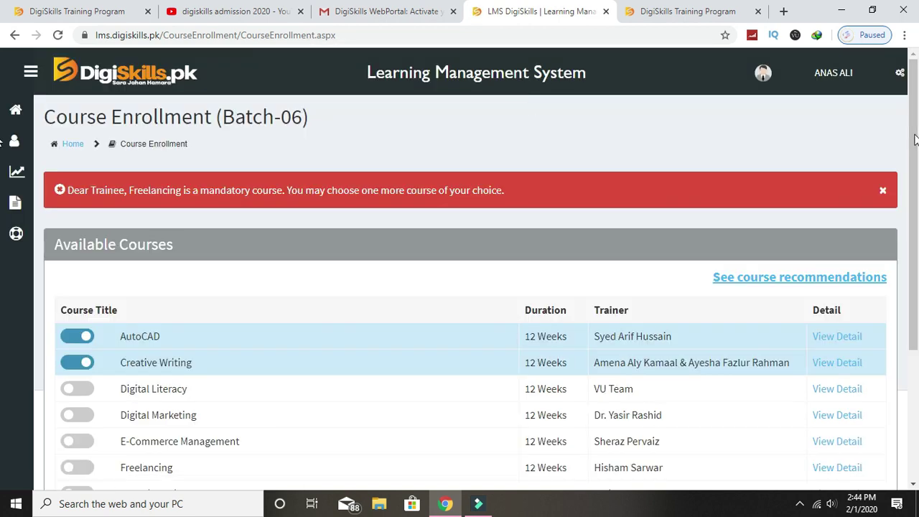
- Return to the Home dashboard and scroll through its activities and trainee services
click(69, 145)
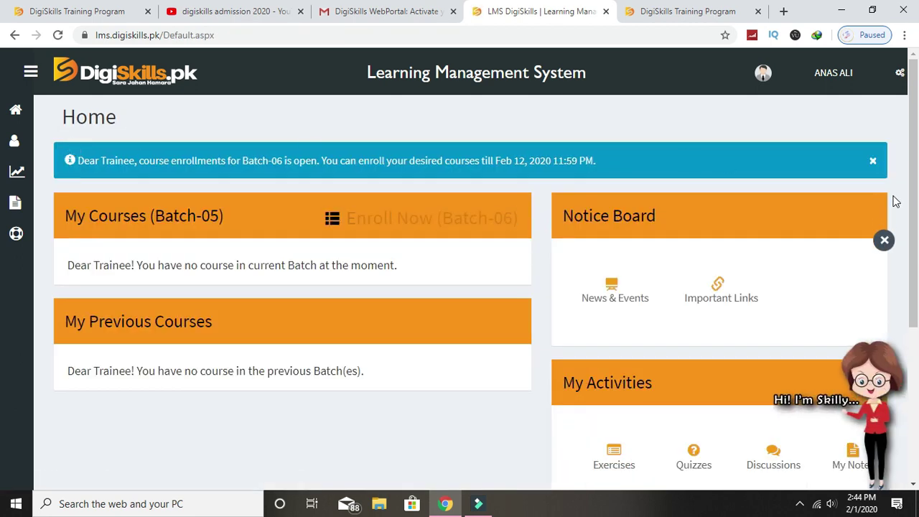
scroll(911, 144, down, 1)
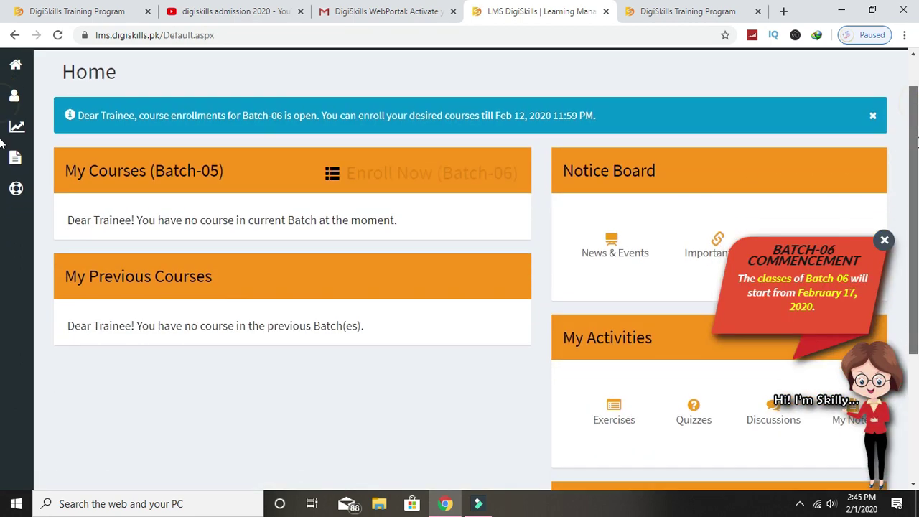
scroll(916, 141, down, 1)
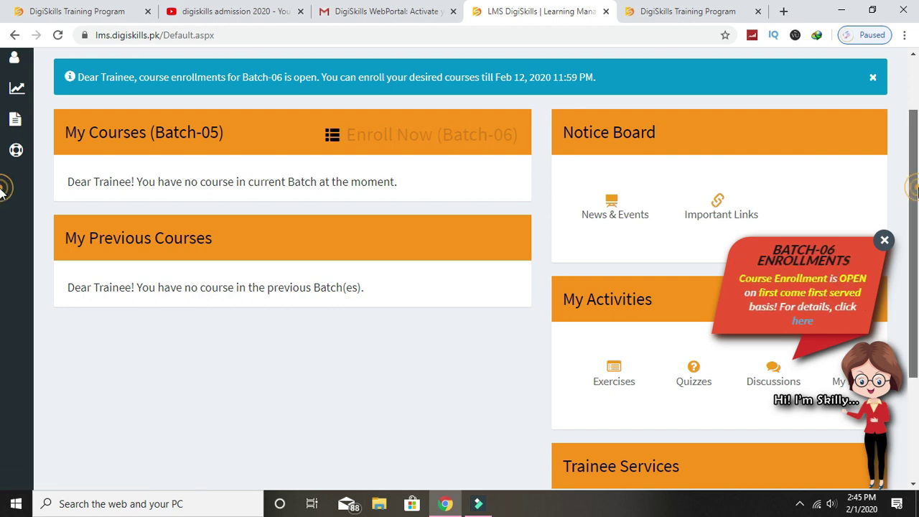
scroll(2, 191, down, 3)
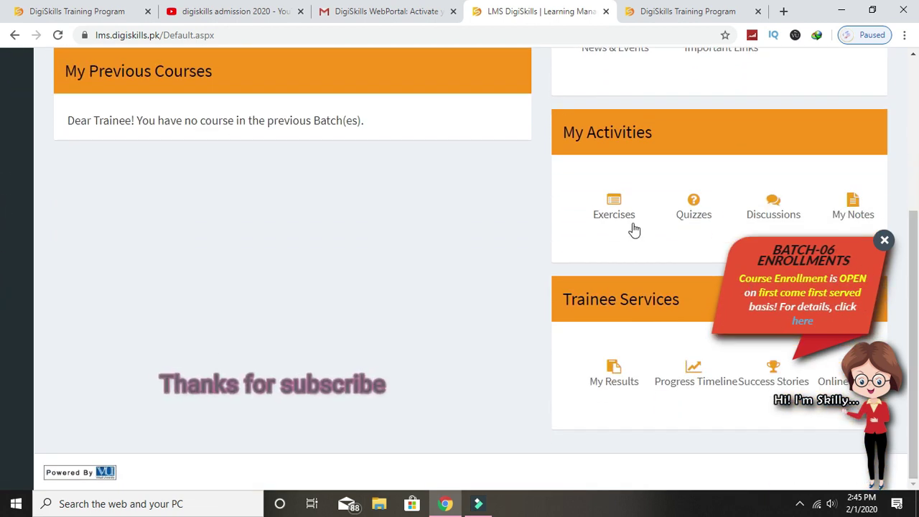